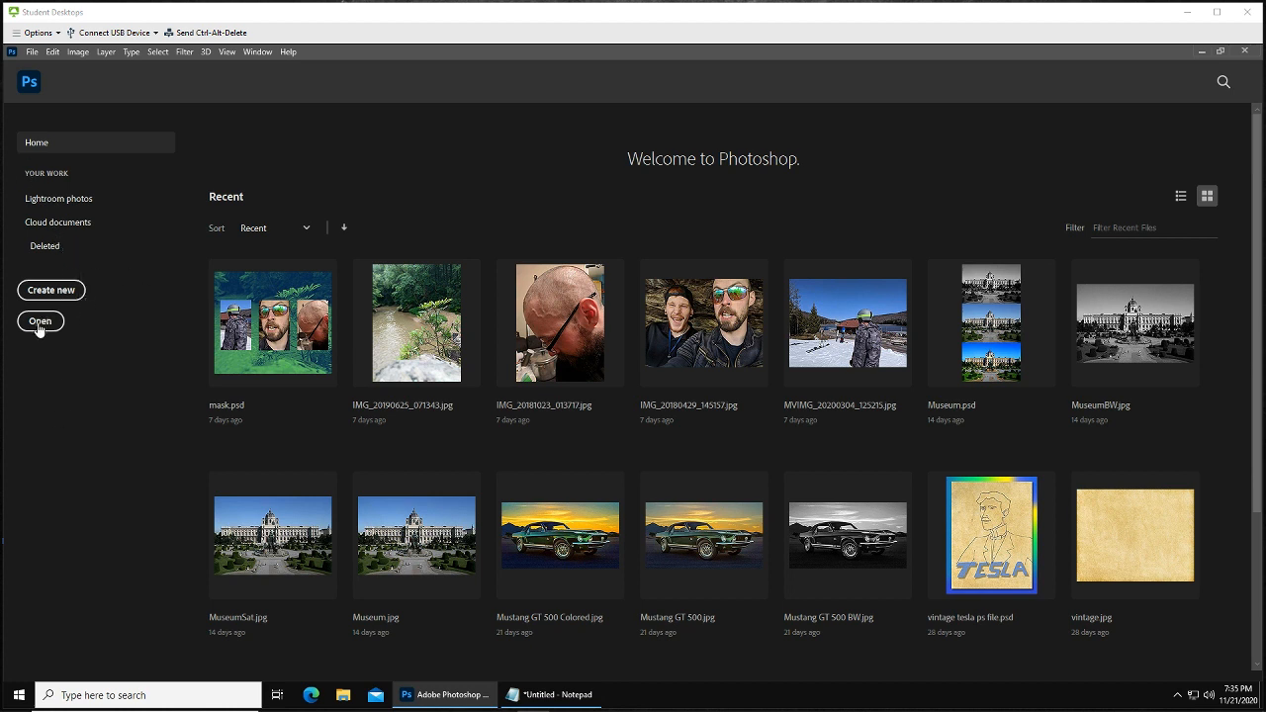
Open the images italy, Lasagna, ravioli and spaghetti together from the Pictures > Assignment 6 folder
left_click(39, 322)
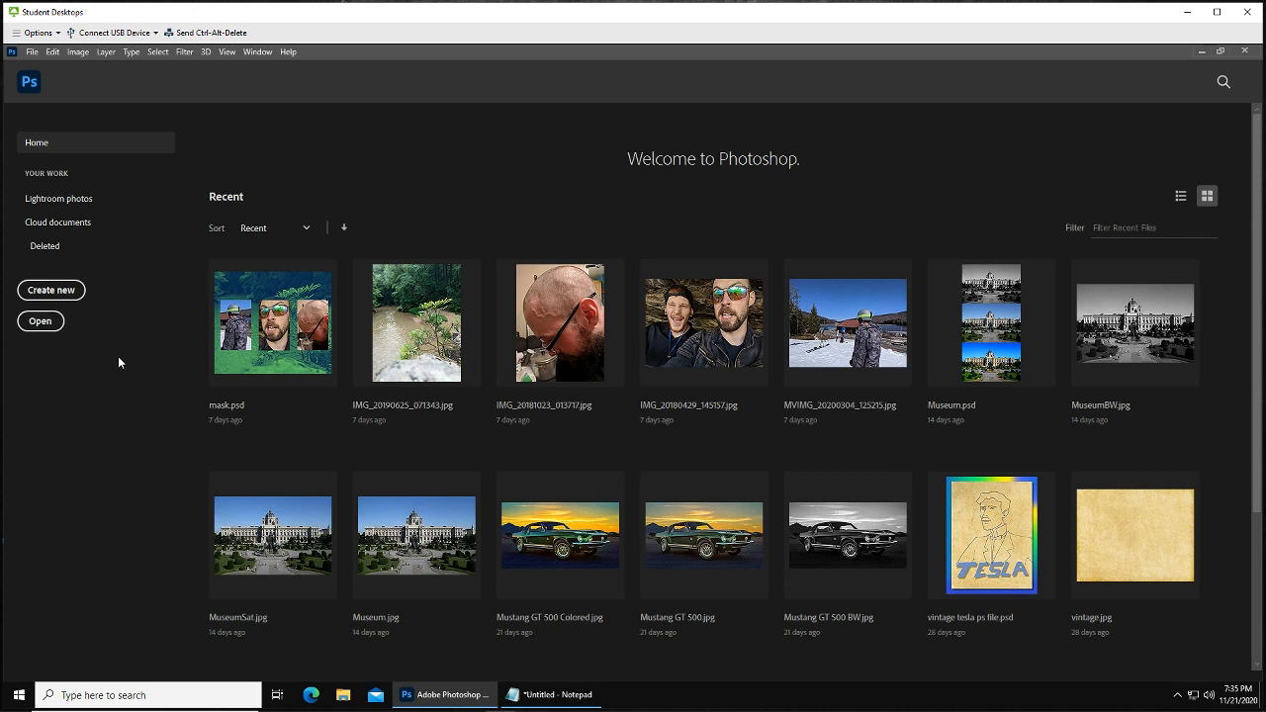
left_click(44, 322)
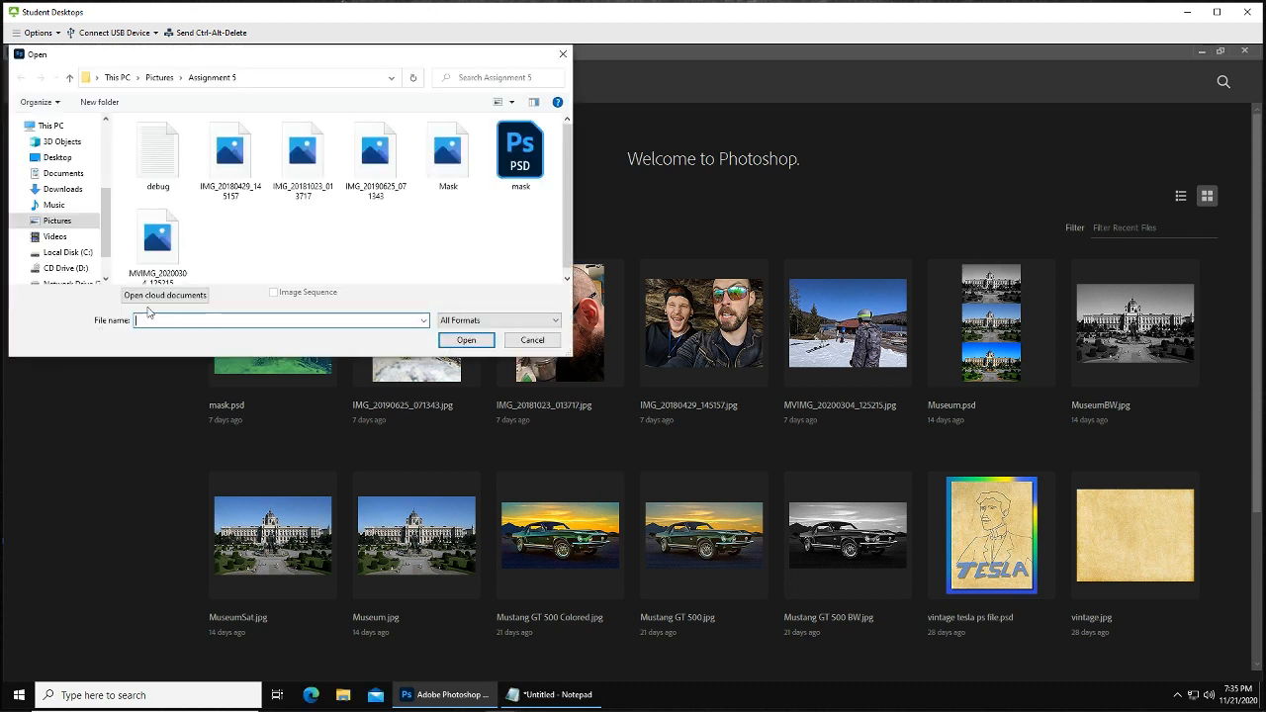
left_click(158, 77)
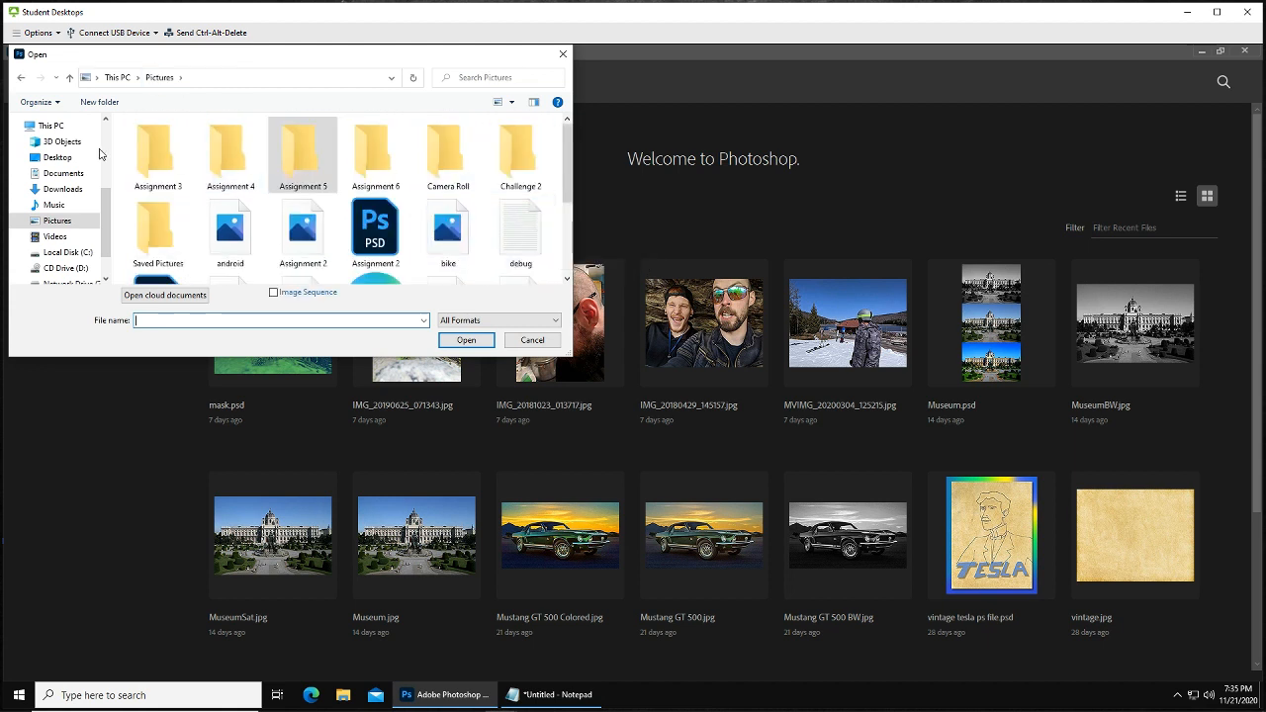
double_click(375, 156)
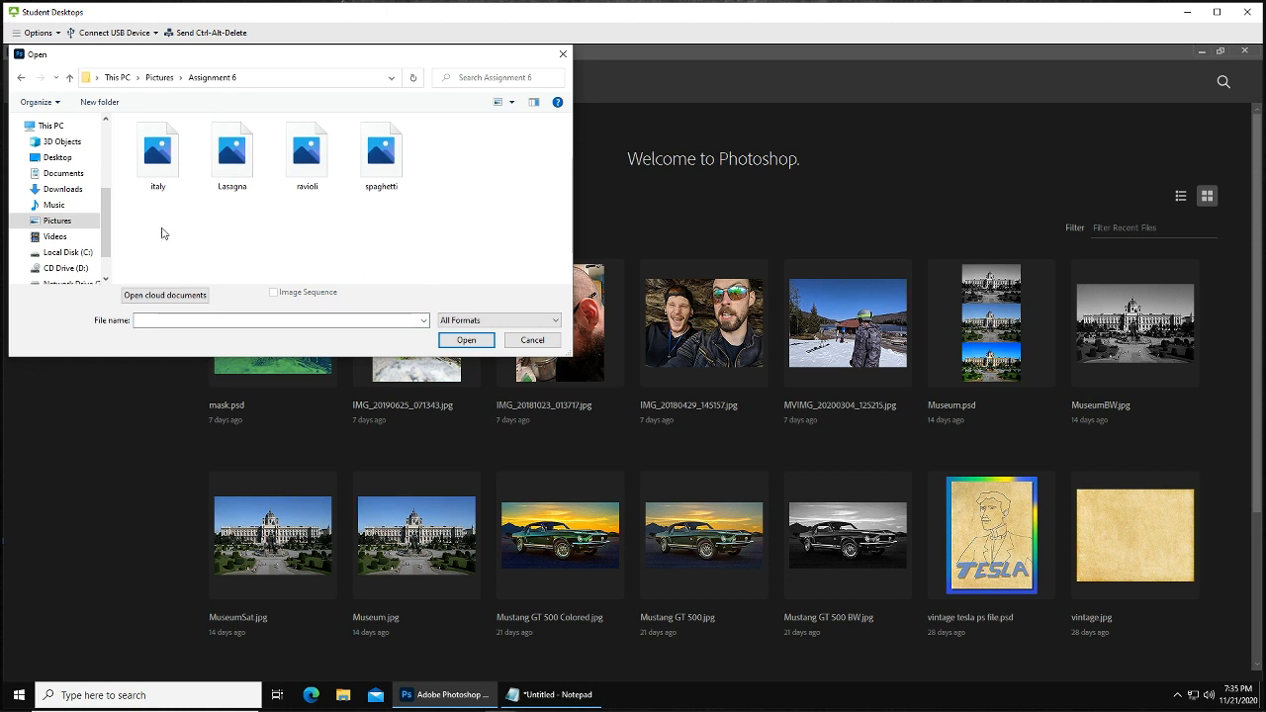
left_click(161, 166)
left_click(244, 174, "ctrl")
left_click(319, 169, "ctrl")
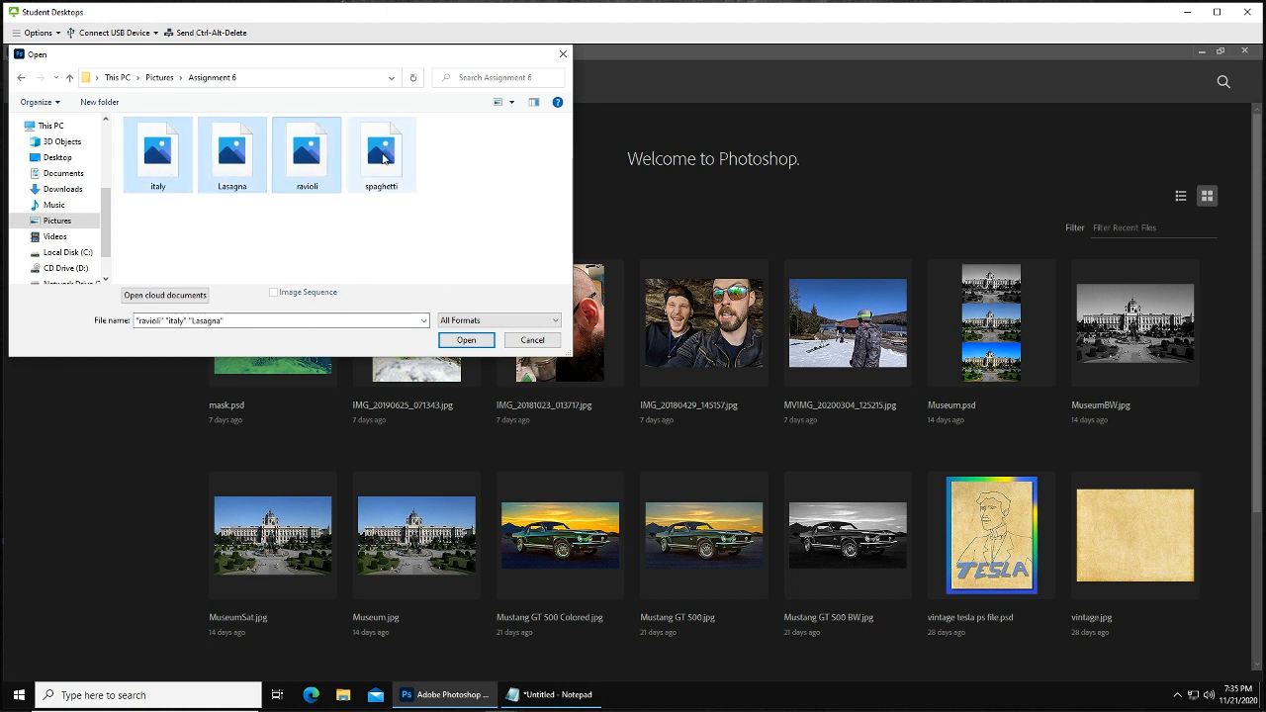
left_click(382, 160, "ctrl")
left_click(466, 340)
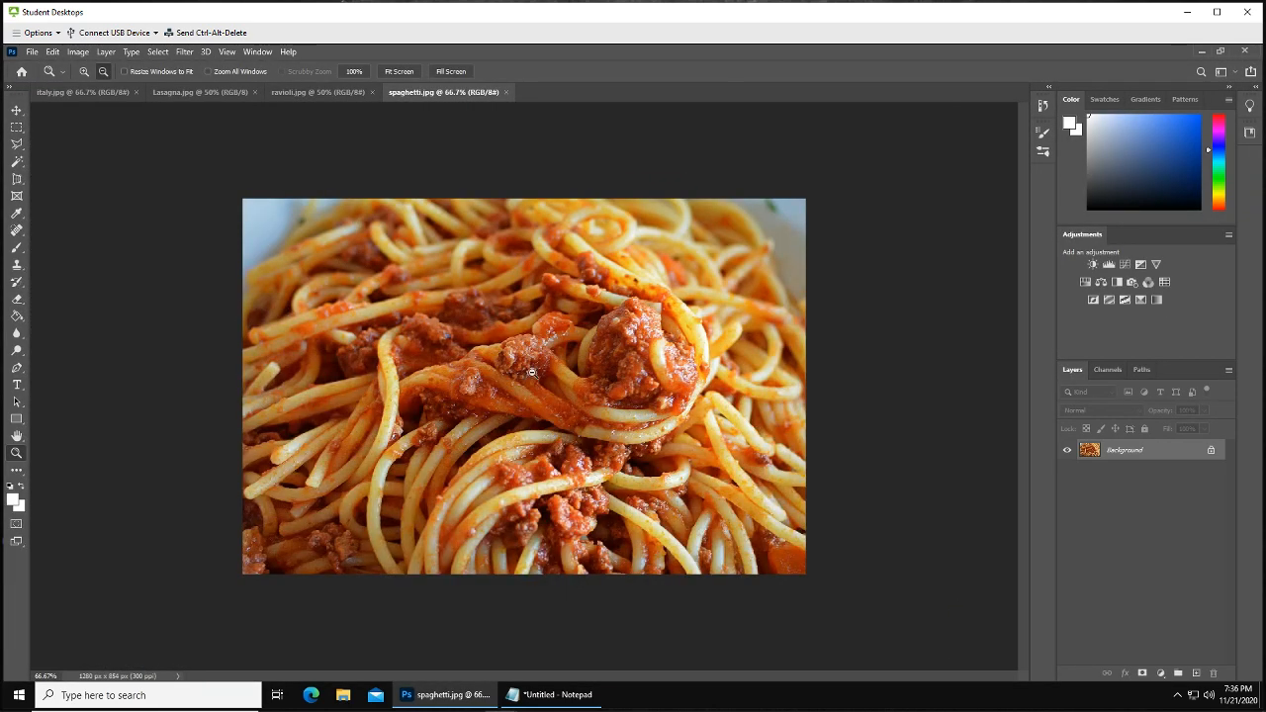
Switch to the italy image and duplicate its Background layer as Background copy
left_click(86, 94)
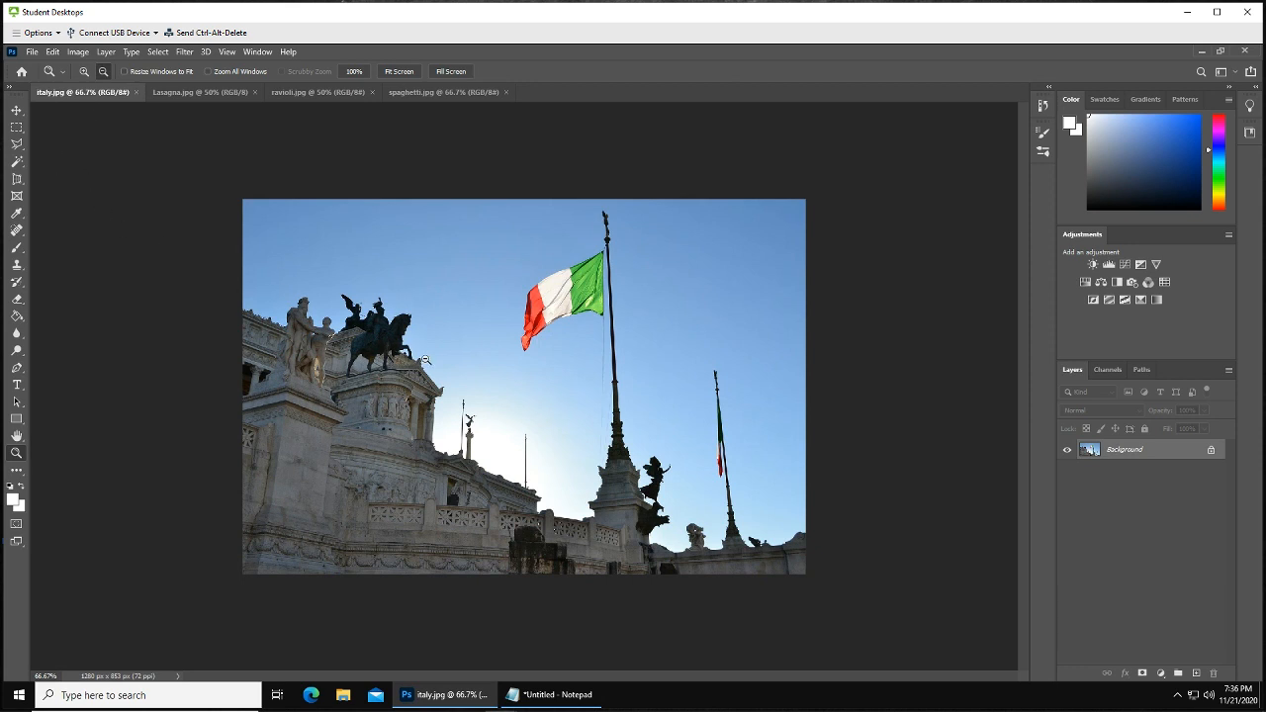
right_click(1140, 452)
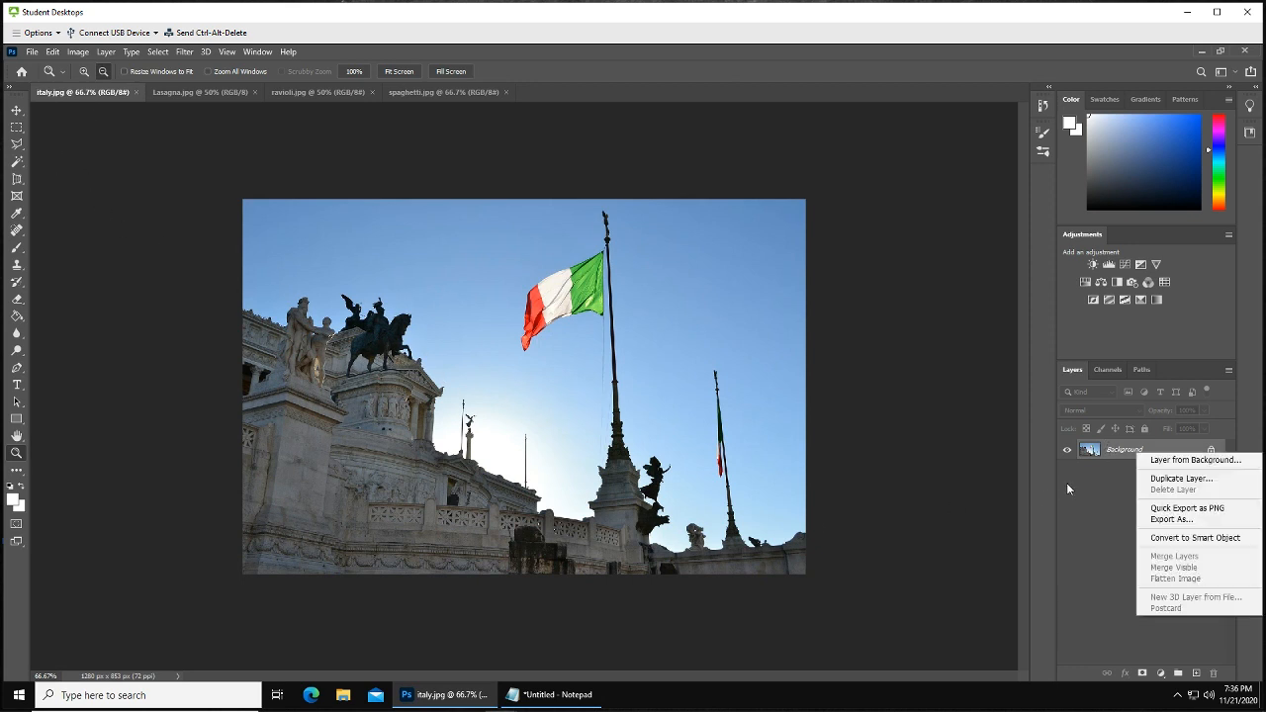
left_click(1164, 477)
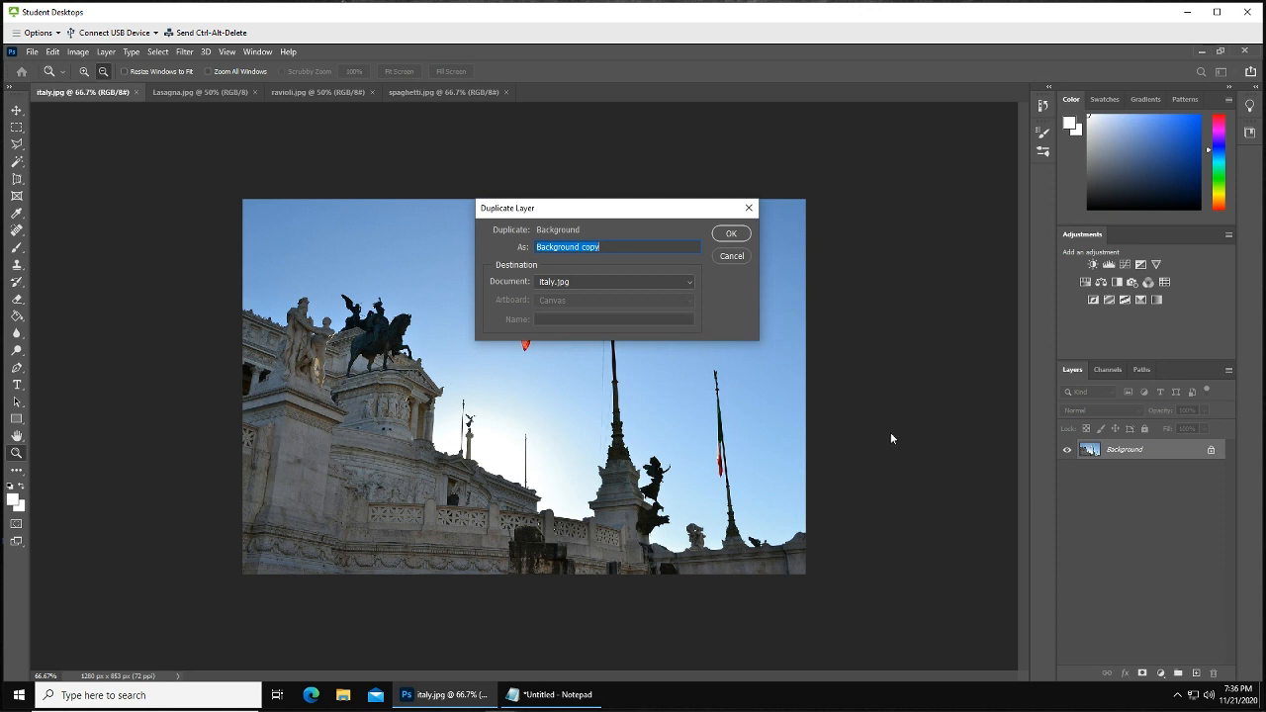
left_click(747, 239)
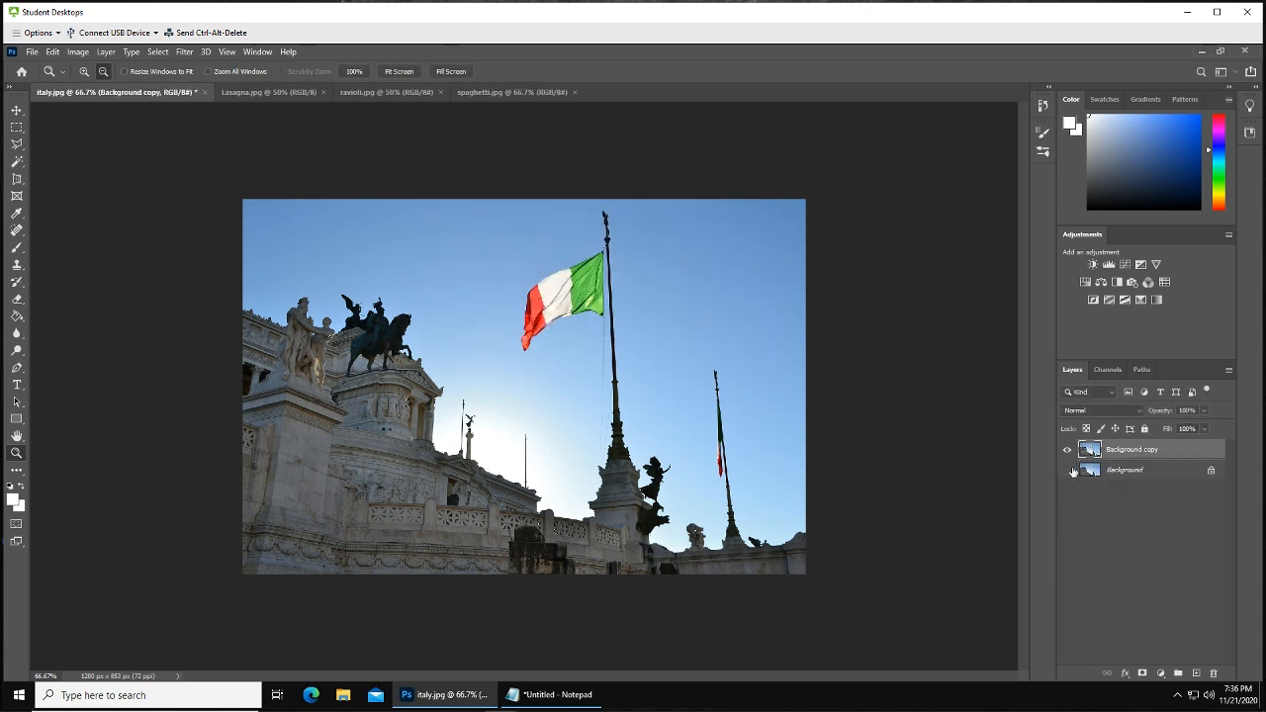
Load the composite RGB channel's luminosity as a selection
right_click(1145, 453)
left_click(1177, 523)
left_click(1108, 370)
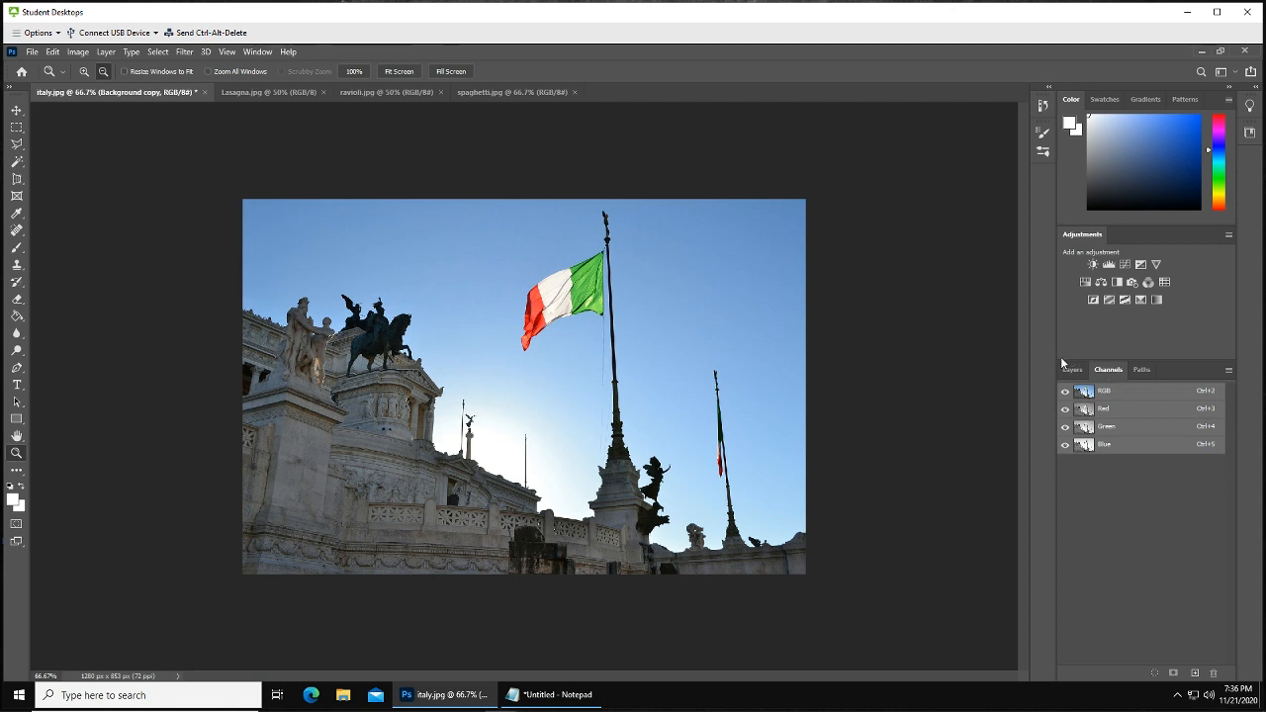
left_click(1104, 396, "ctrl")
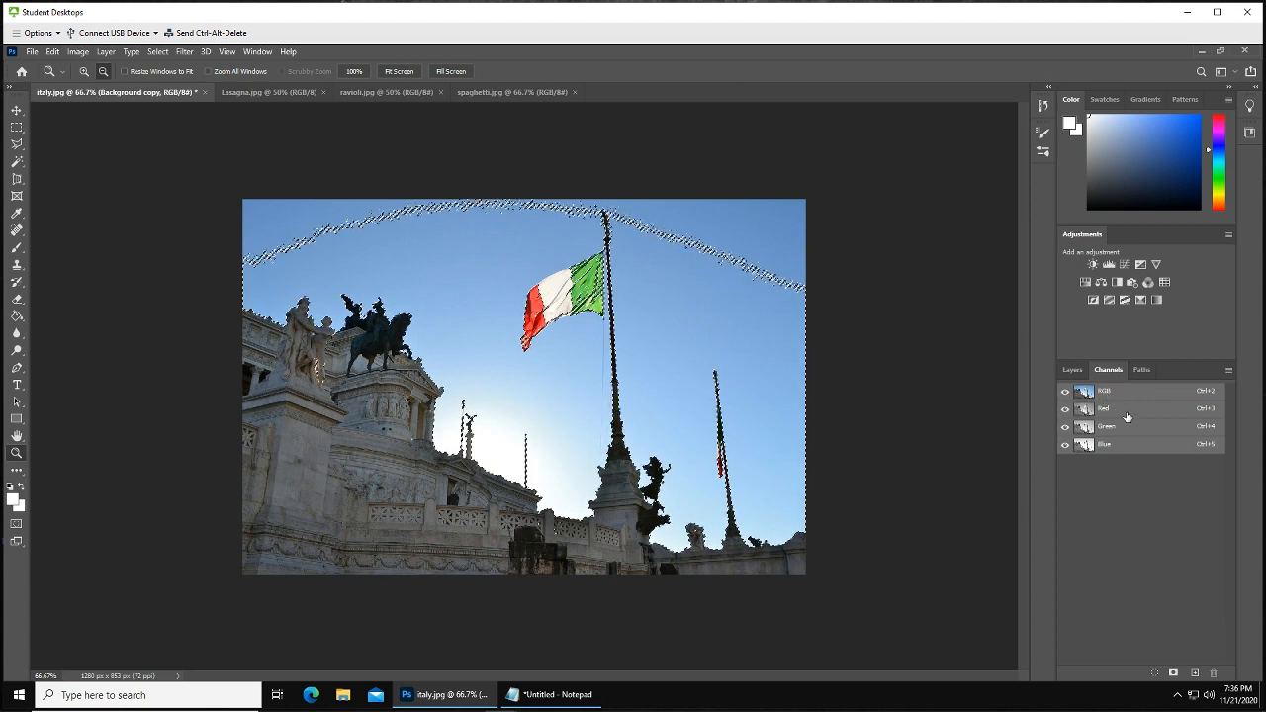
Save the luminosity selection as a new alpha channel and return to the layers list
left_click(1173, 674)
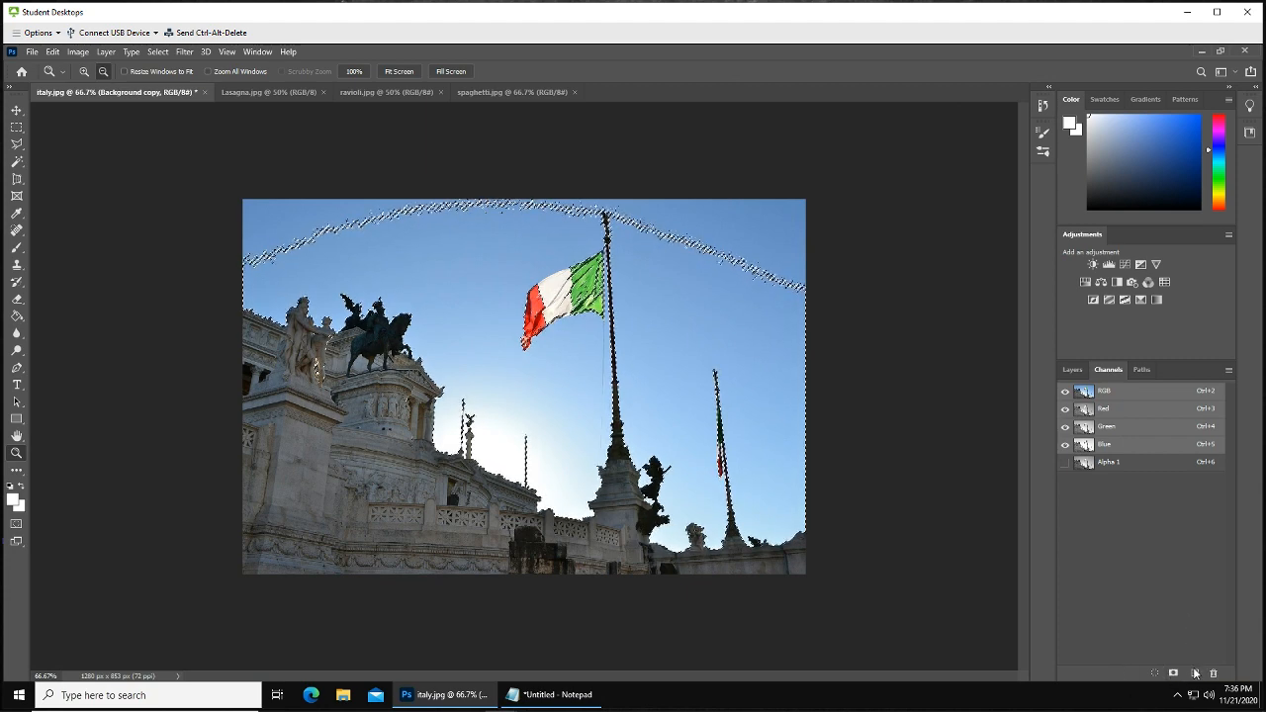
left_click(1196, 673)
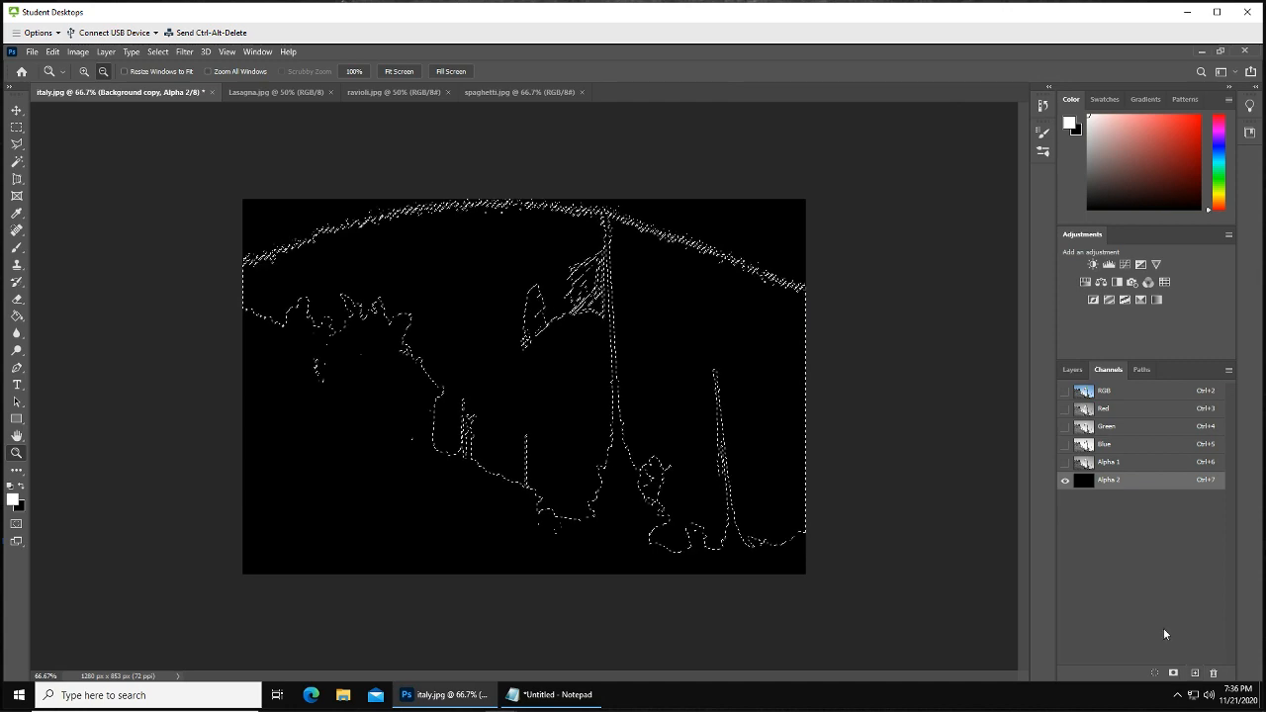
key("ctrl+z")
left_click(1071, 370)
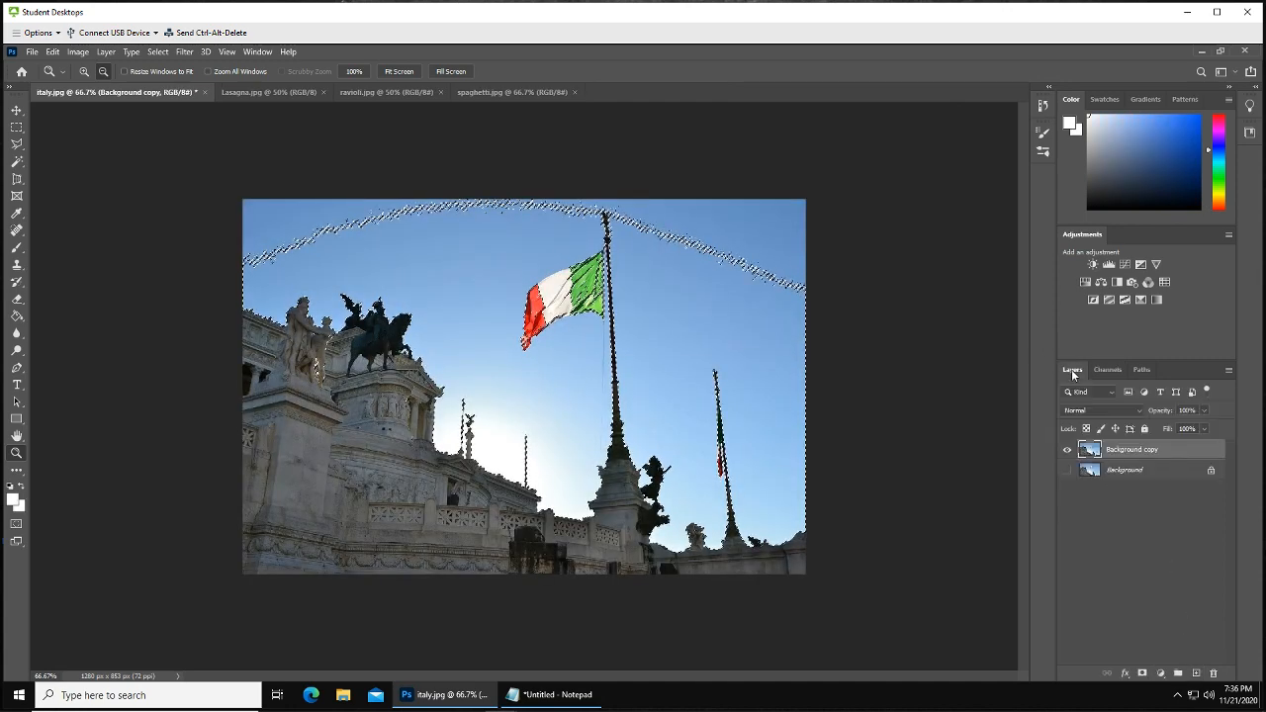
Try adding a layer mask from the selection to Background copy, then undo it
left_click(1142, 675)
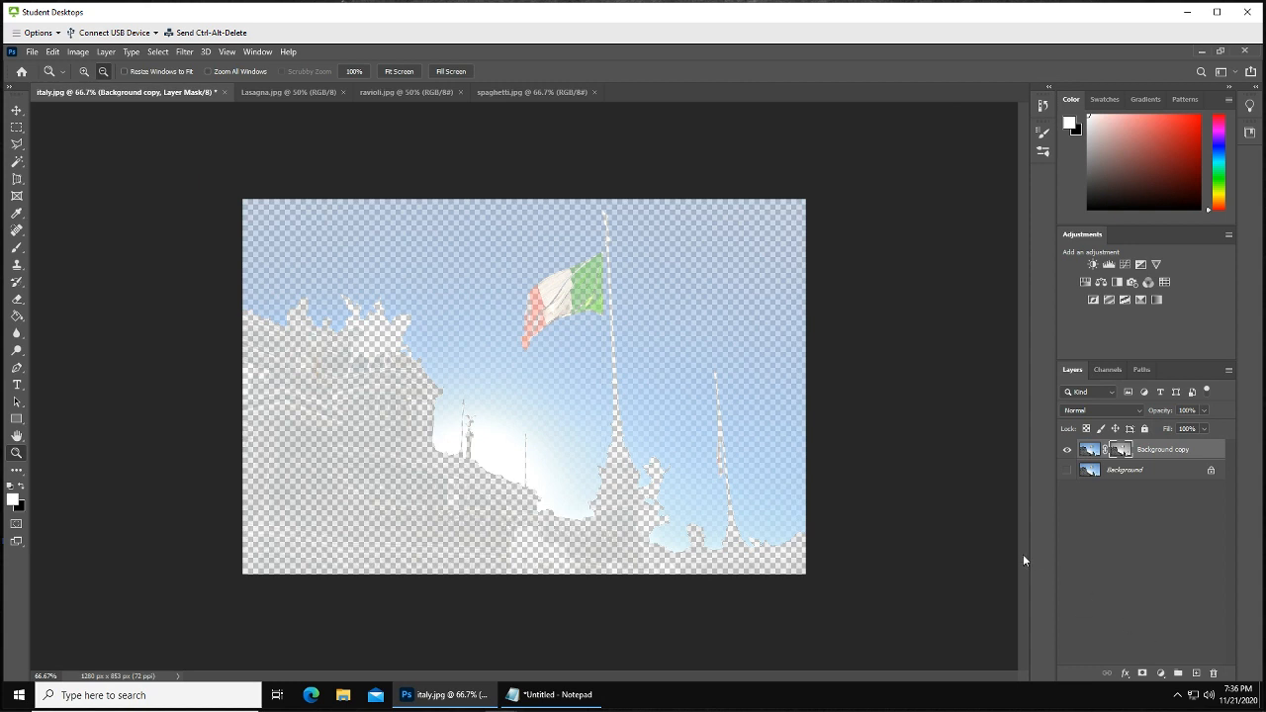
left_click(1161, 673)
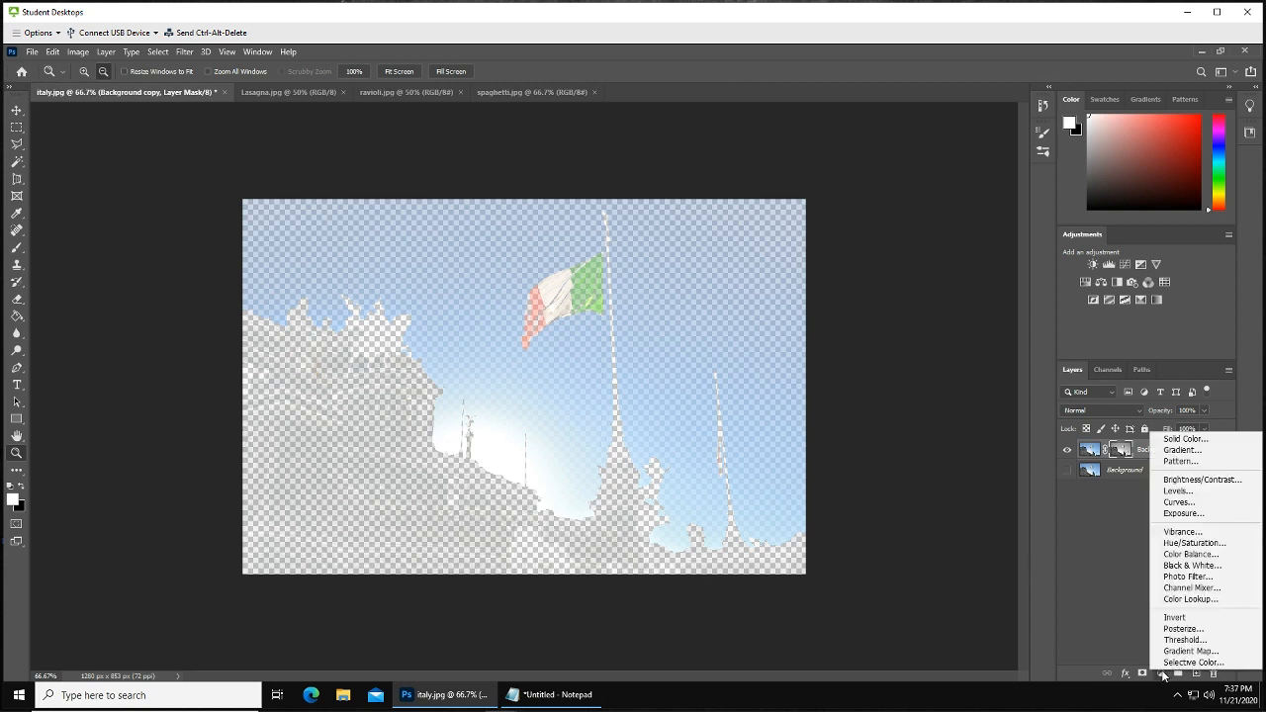
left_click(1086, 597)
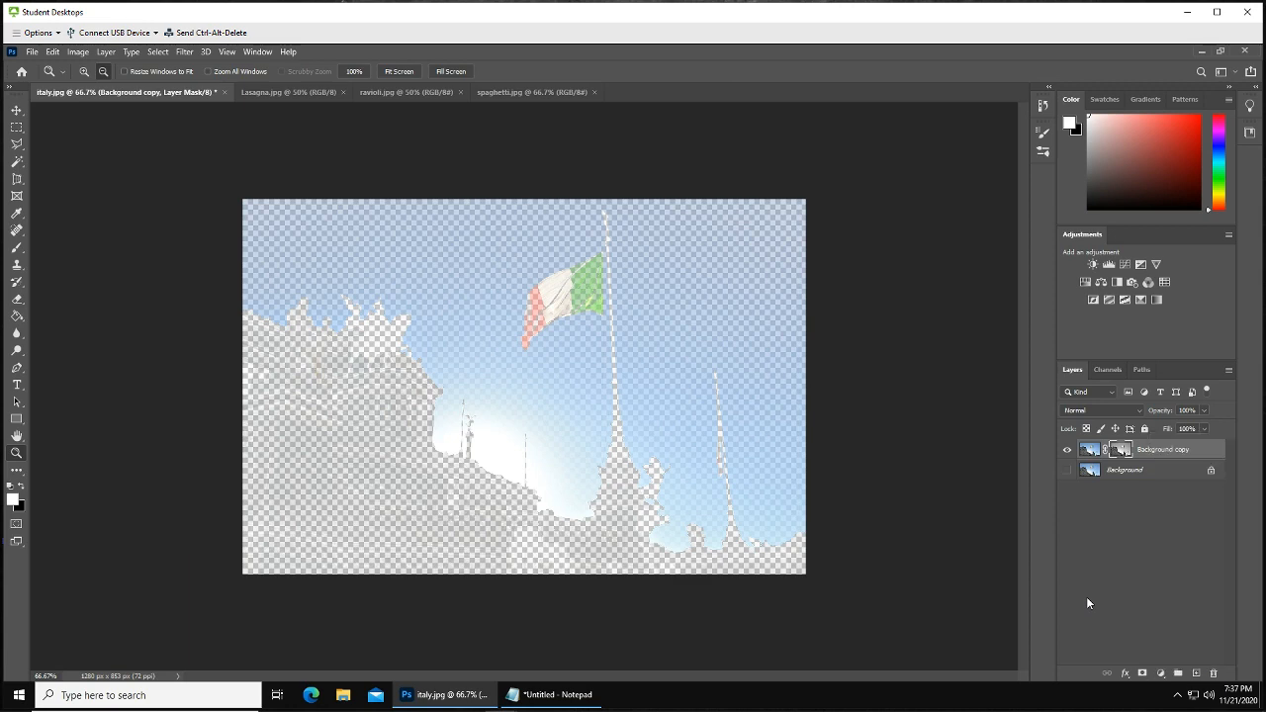
key("ctrl+z")
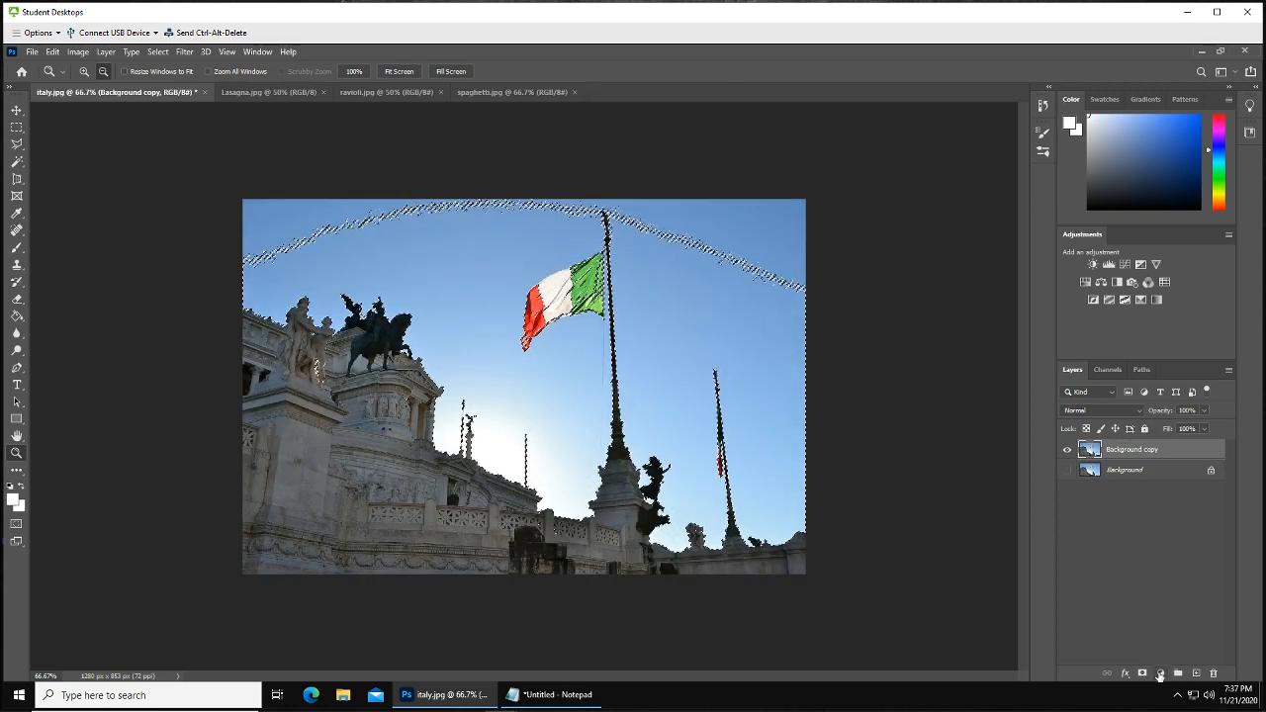
Add a Solid Color fill layer through the selection and set its color to bright green 5ff31e
left_click(1161, 674)
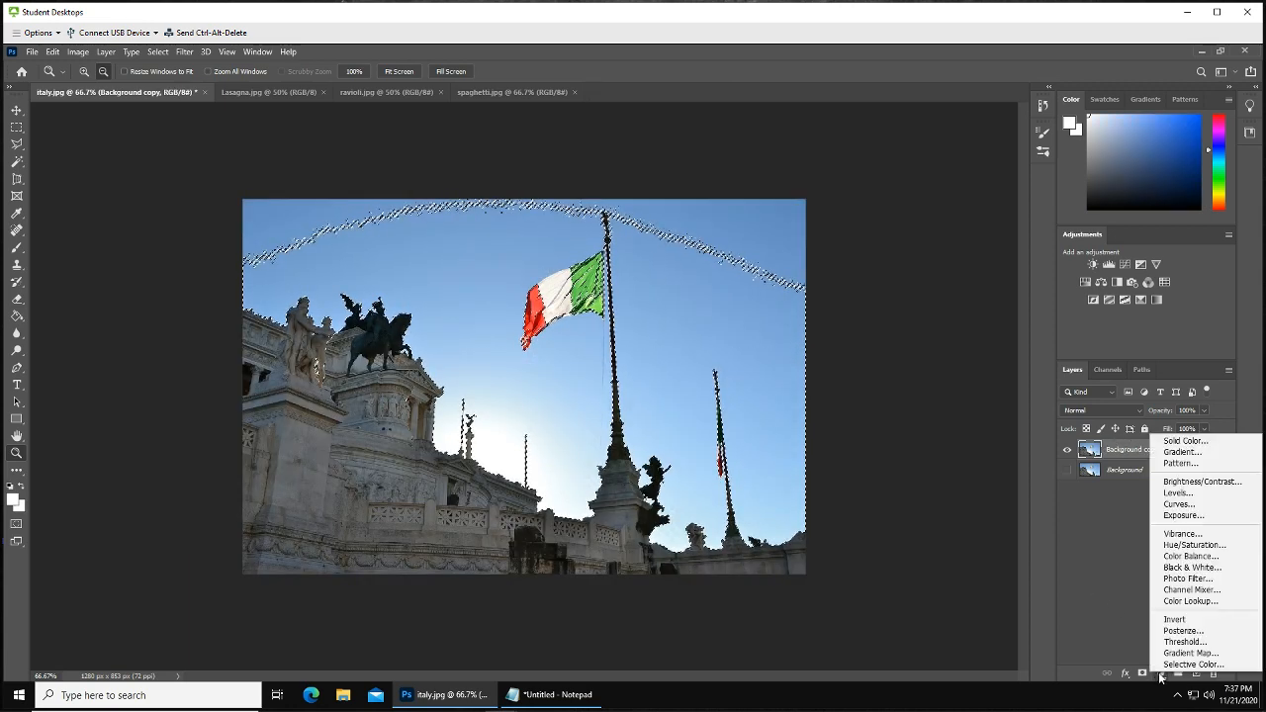
left_click(1180, 443)
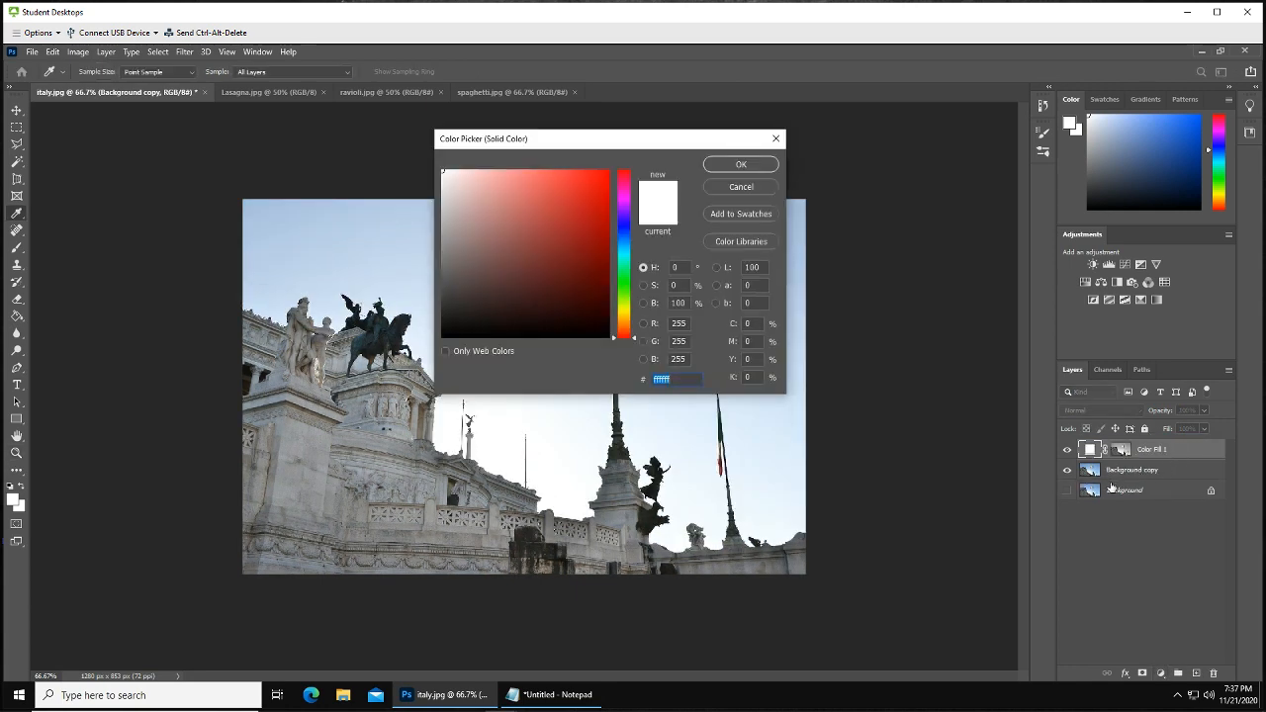
left_click_drag(590, 206, 595, 169)
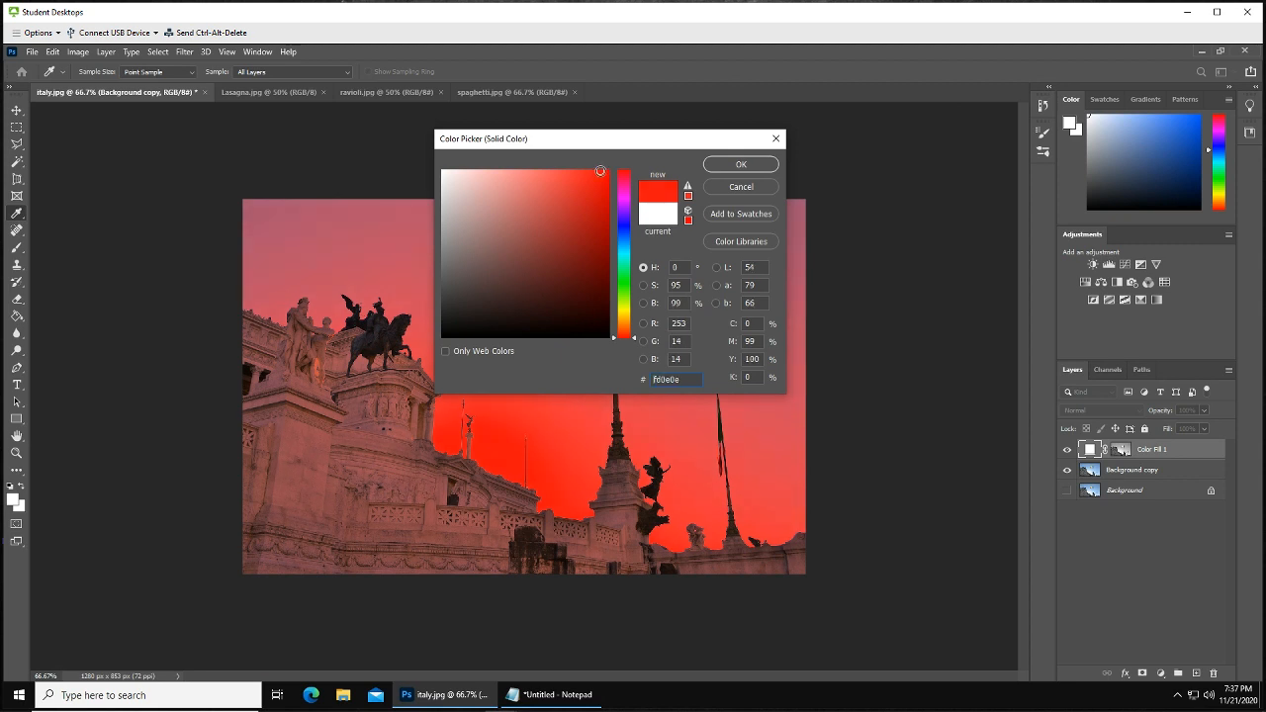
left_click(602, 188)
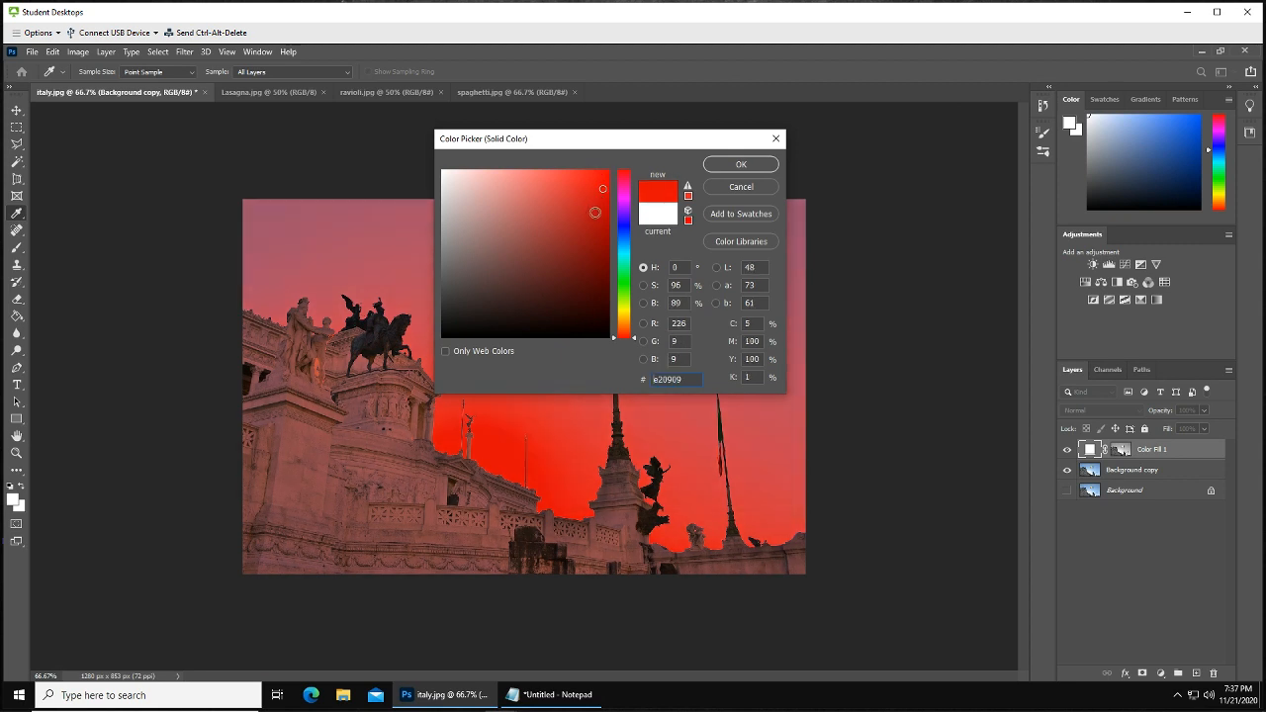
mouse_move(572, 205)
left_mouse_down()
mouse_move(569, 183)
mouse_move(562, 207)
mouse_move(538, 180)
left_mouse_up()
left_click(586, 250)
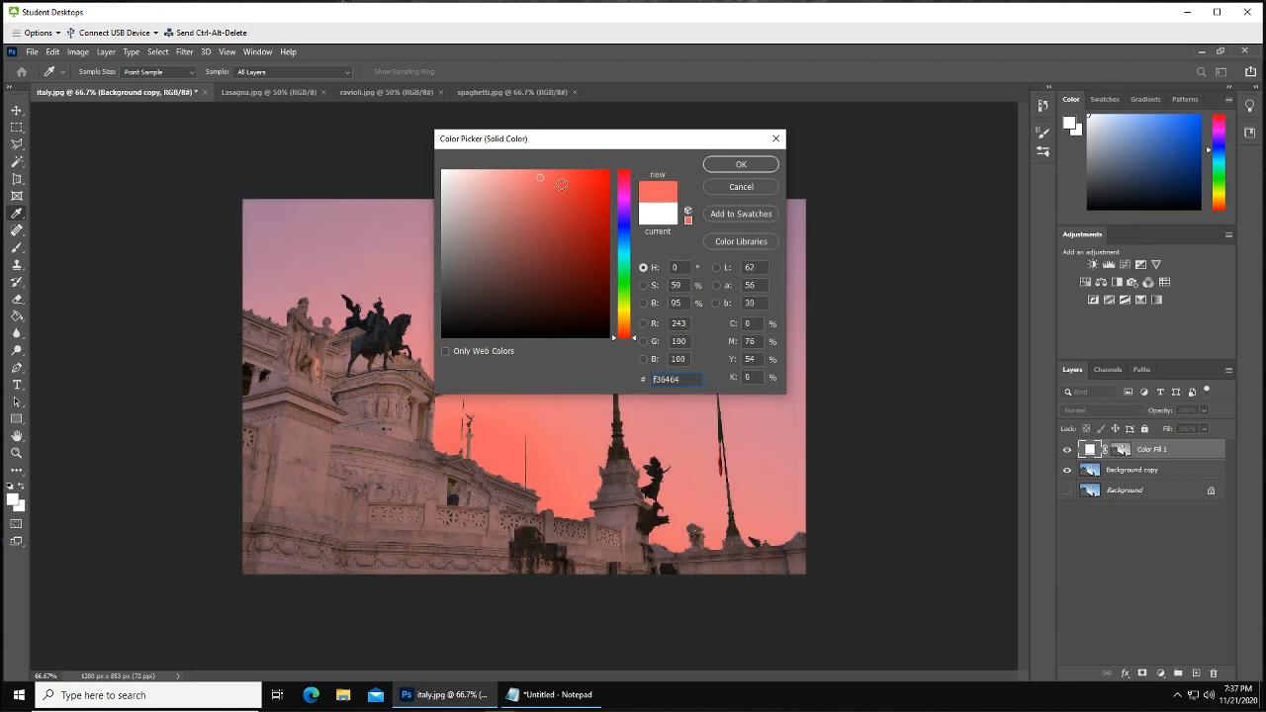
left_click(560, 184)
left_click(624, 290)
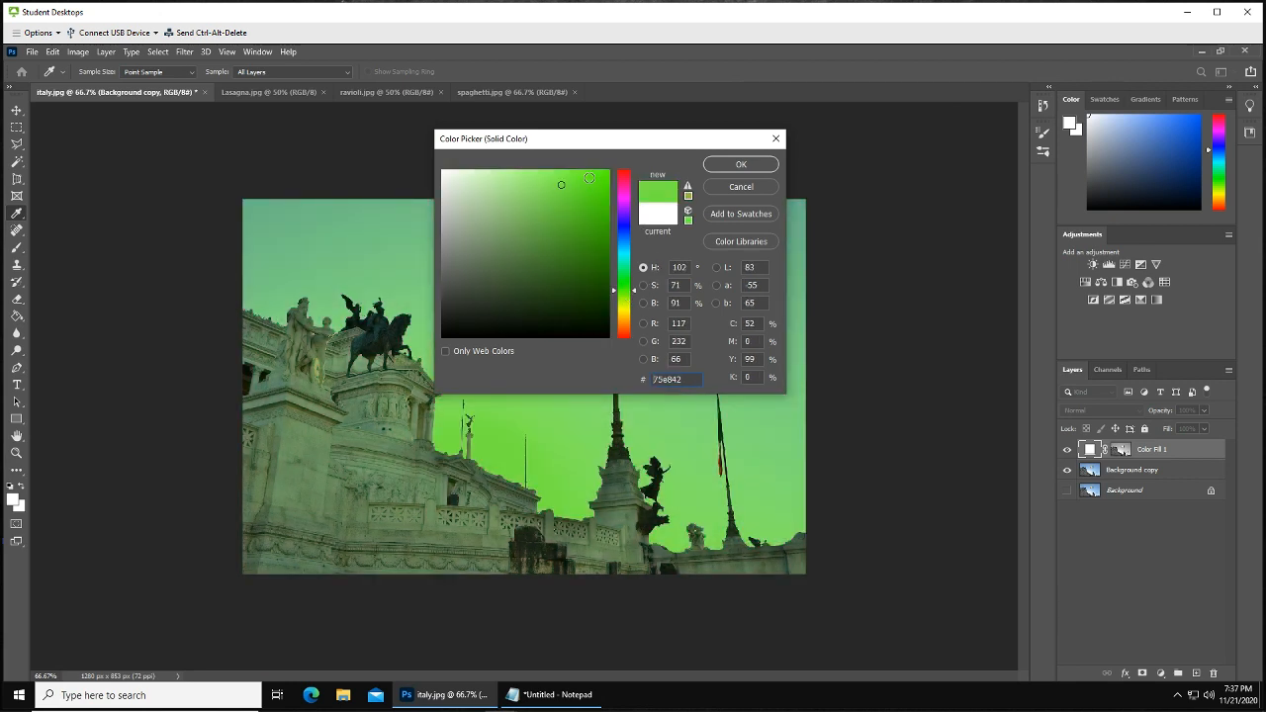
left_click(588, 177)
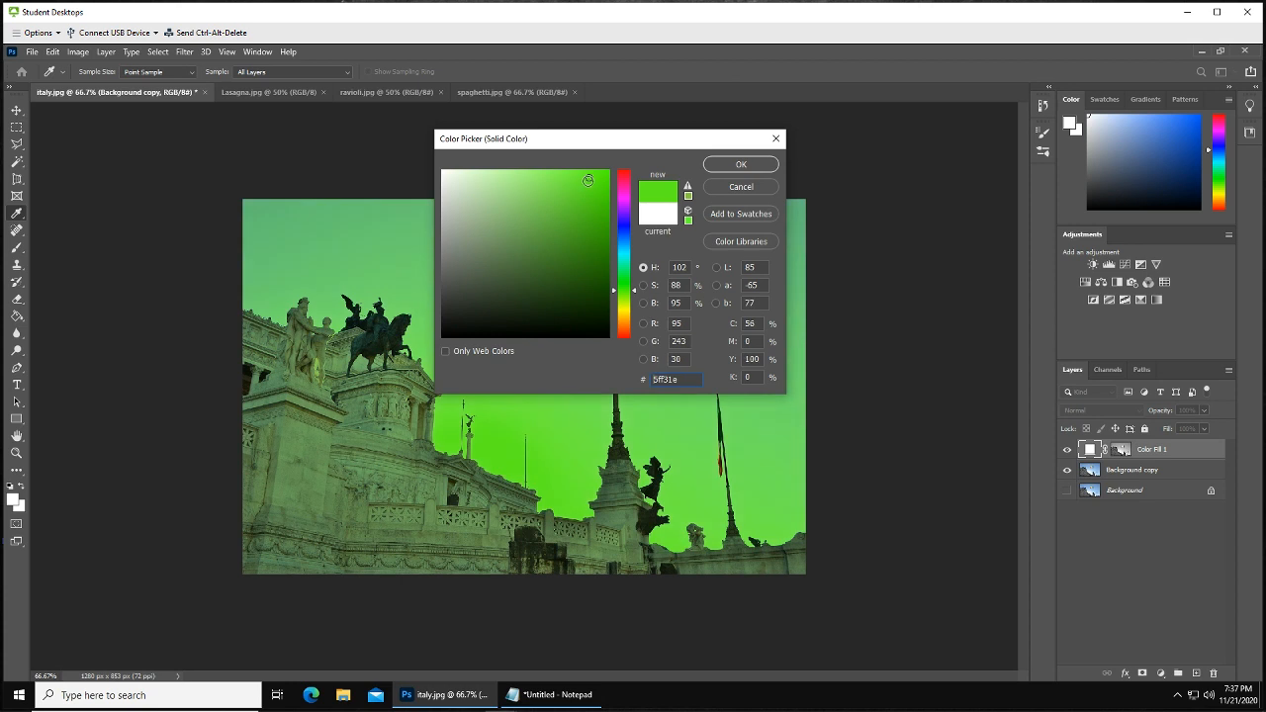
left_click(737, 164)
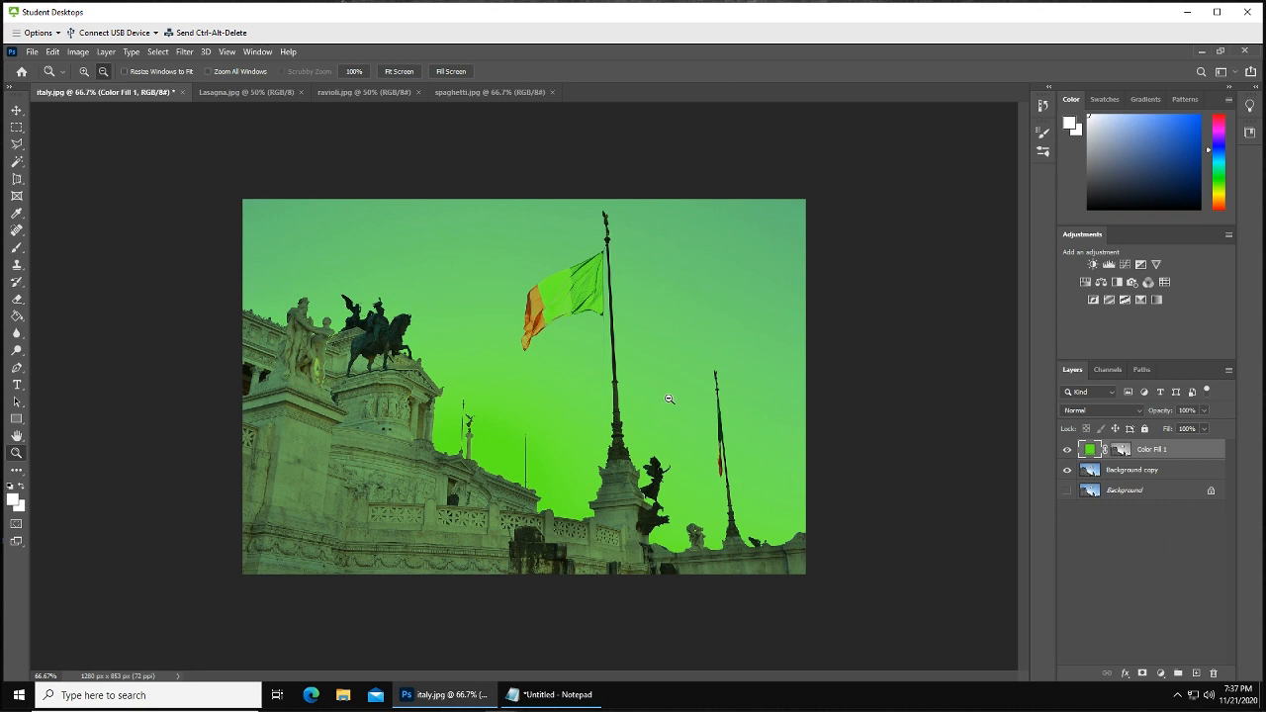
left_click(1163, 675)
left_click(1108, 601)
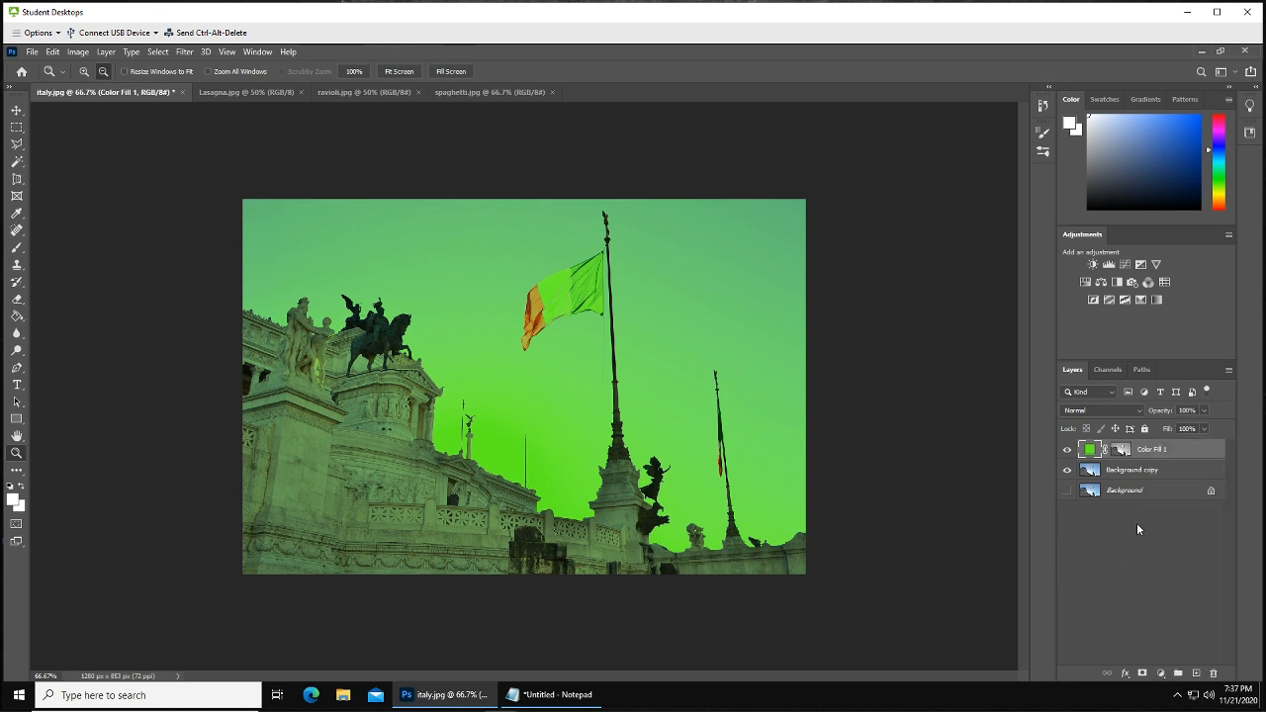
left_click(1198, 469)
left_click(1198, 449)
Add a second Solid Color fill layer in purple 4c039e and move it below Color Fill 1
left_click(1161, 673)
left_click(1187, 432)
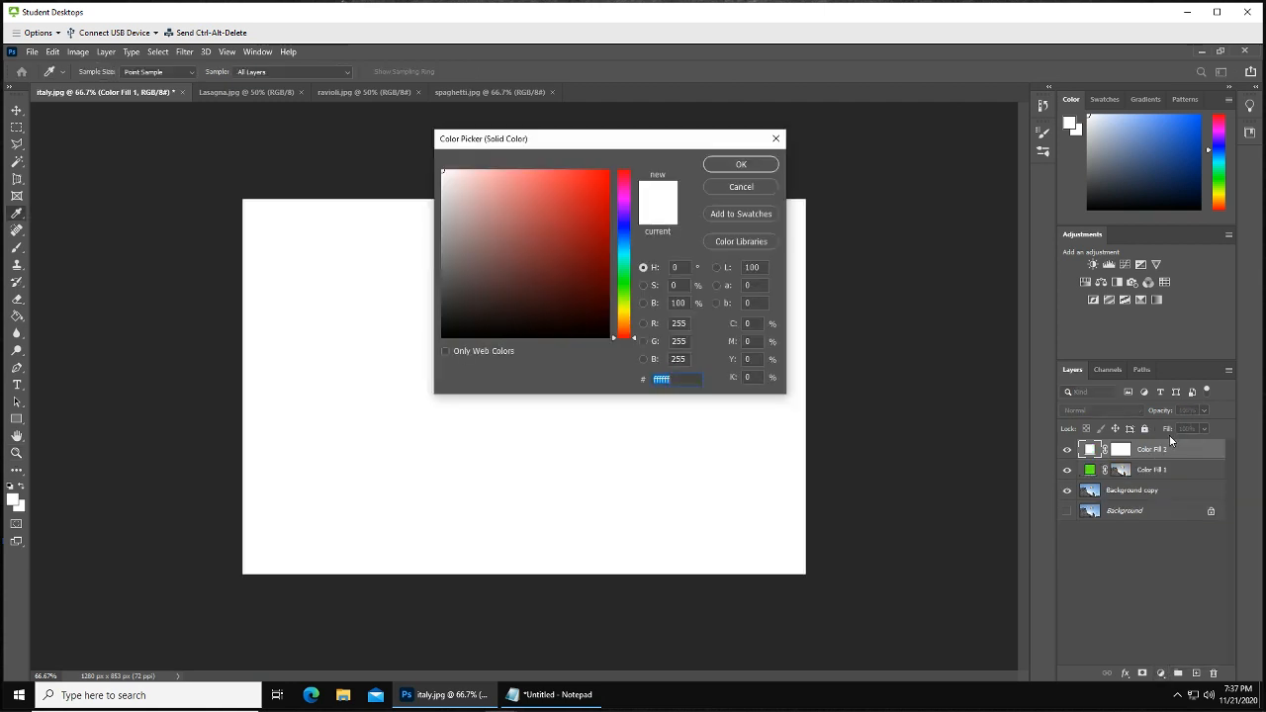
left_click(585, 241)
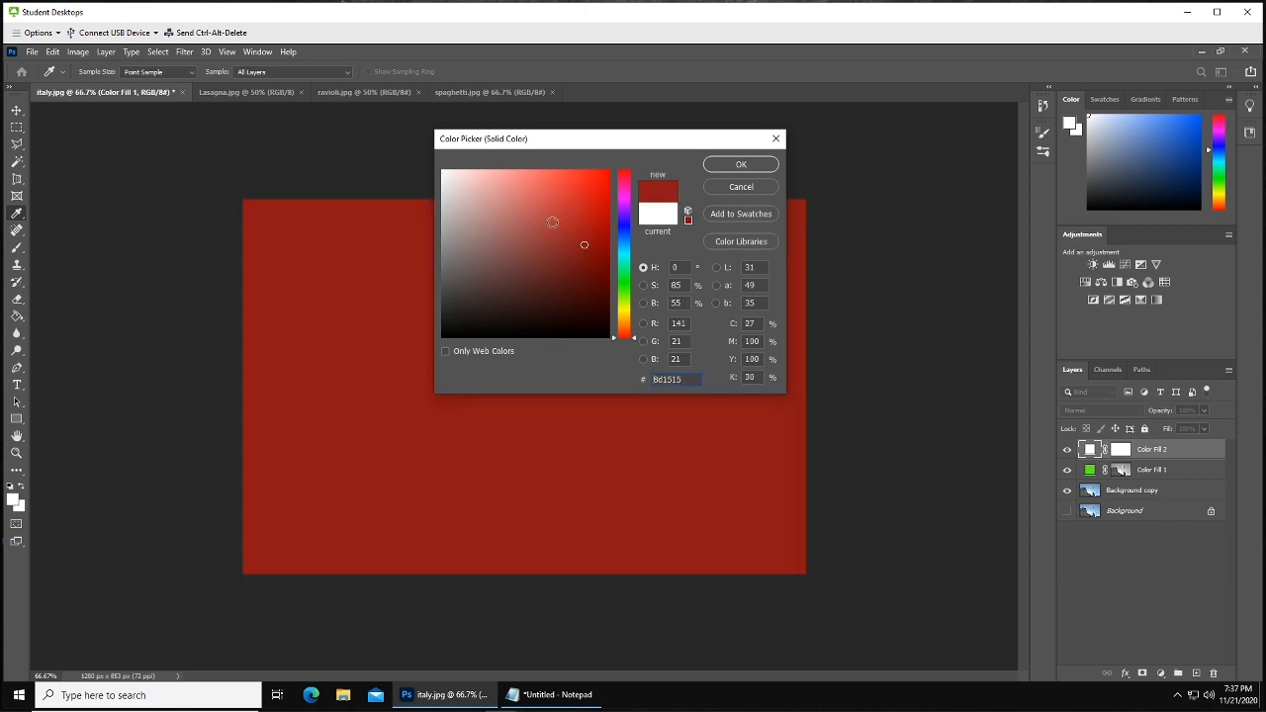
left_click(552, 222)
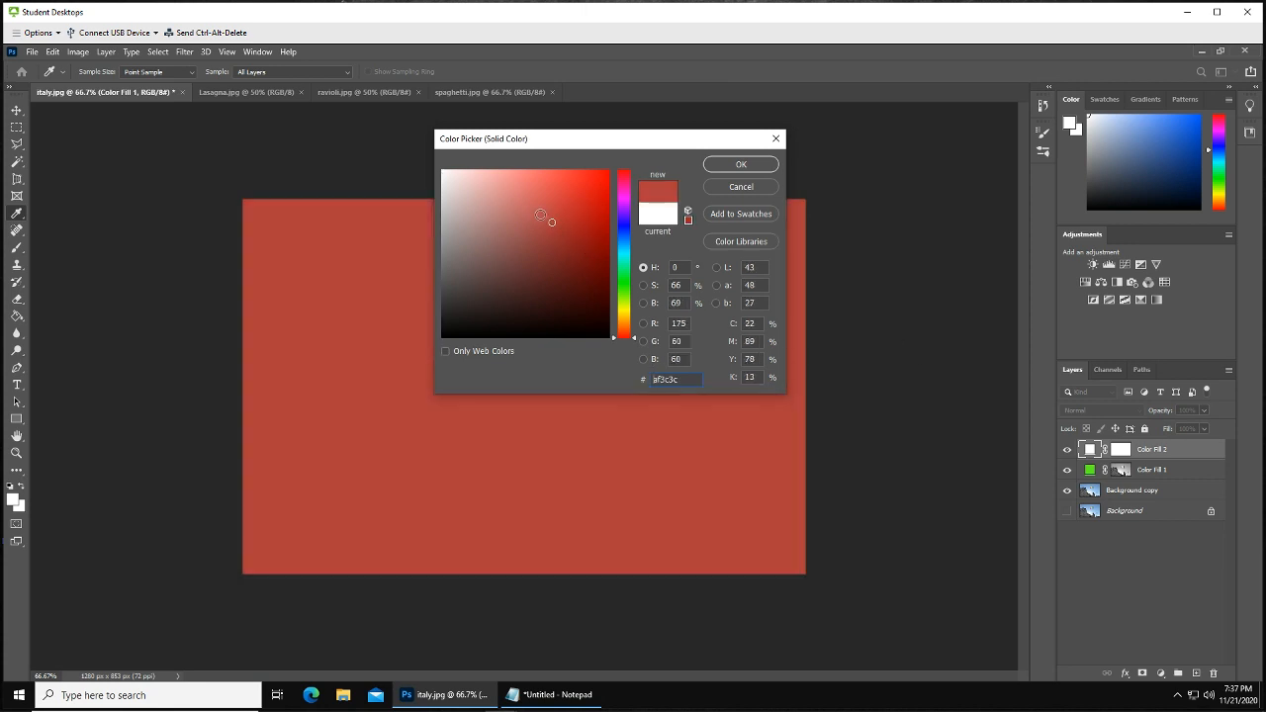
left_click(625, 229)
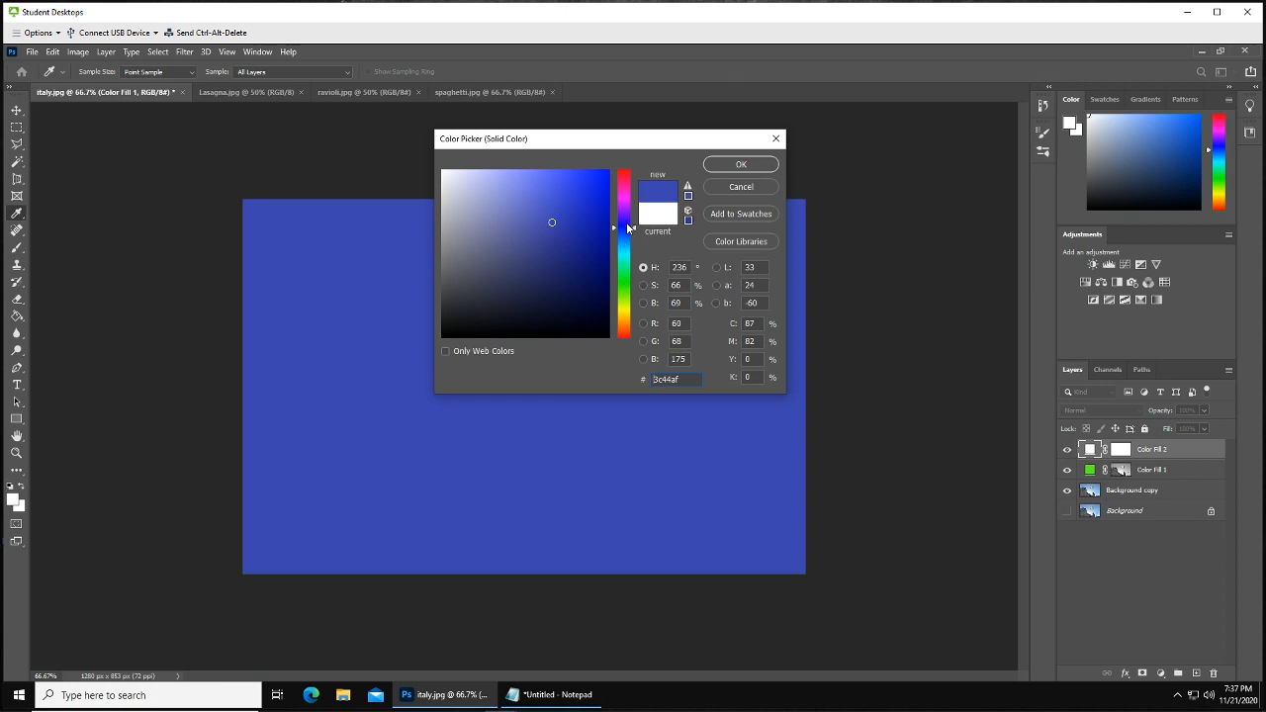
left_click(629, 222)
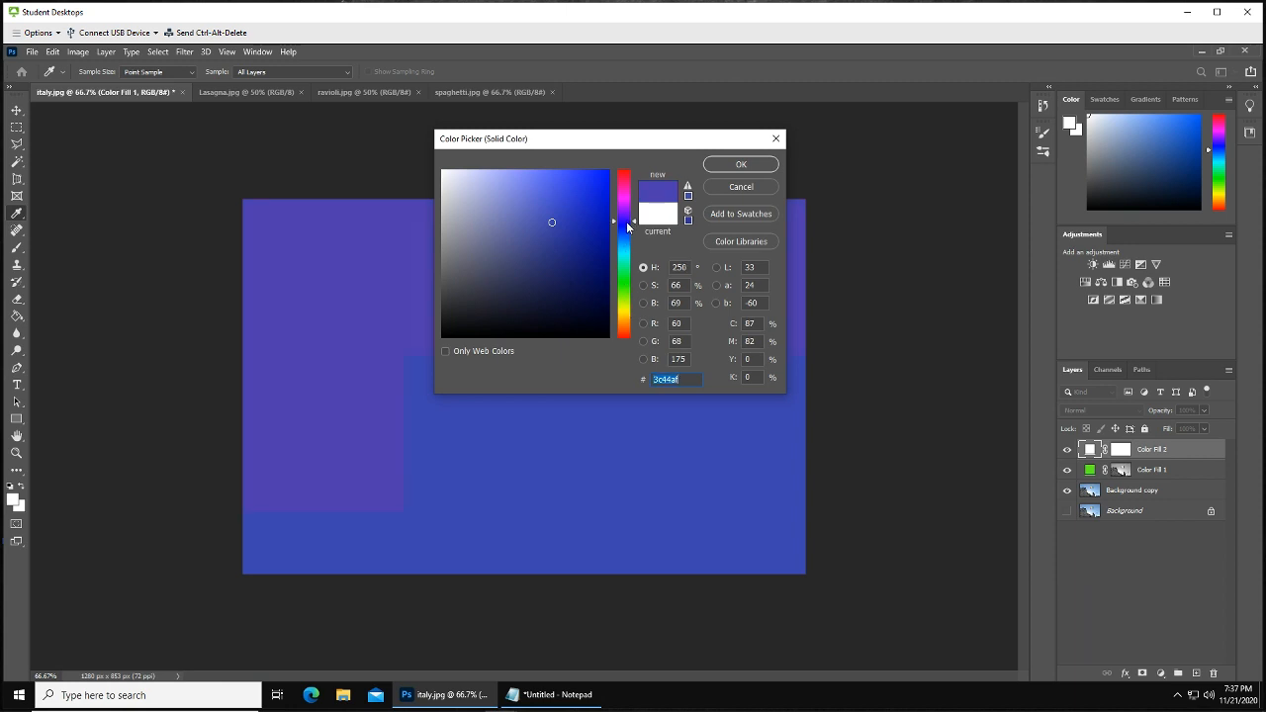
mouse_move(601, 224)
left_mouse_down()
mouse_move(602, 175)
mouse_move(599, 239)
left_mouse_up()
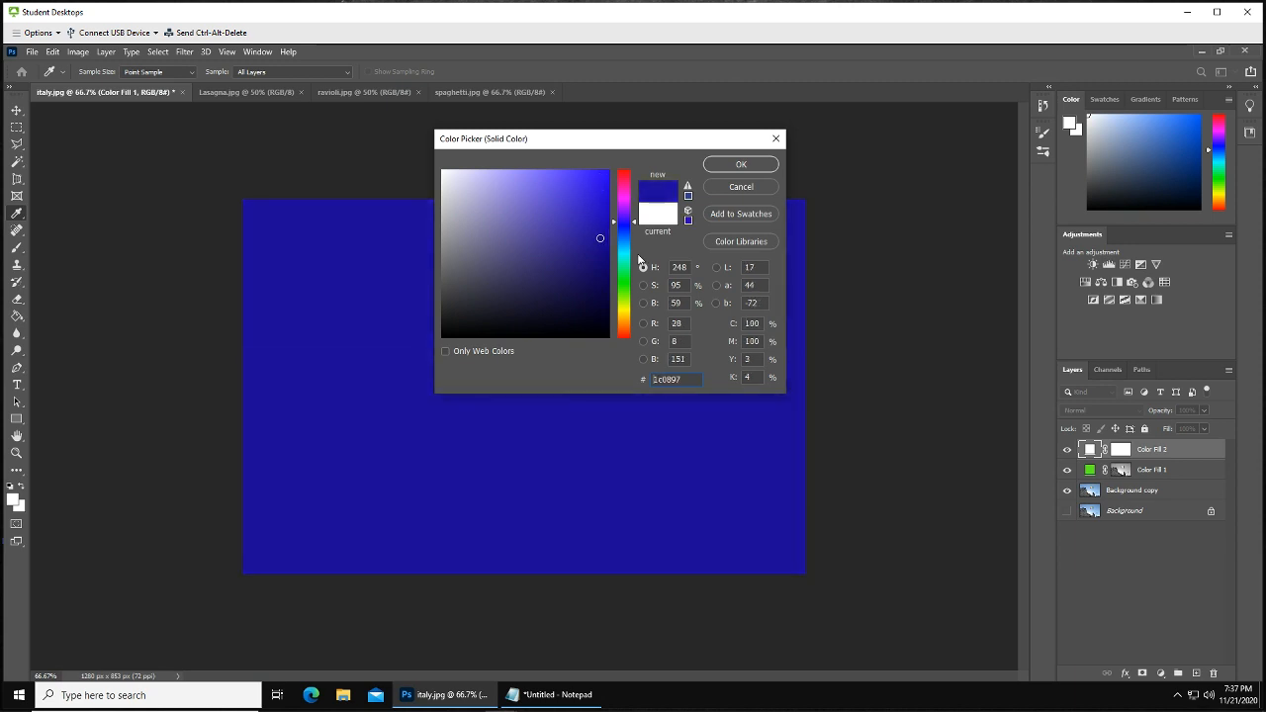
left_click(627, 212)
left_click_drag(602, 188, 601, 204)
left_click(606, 229)
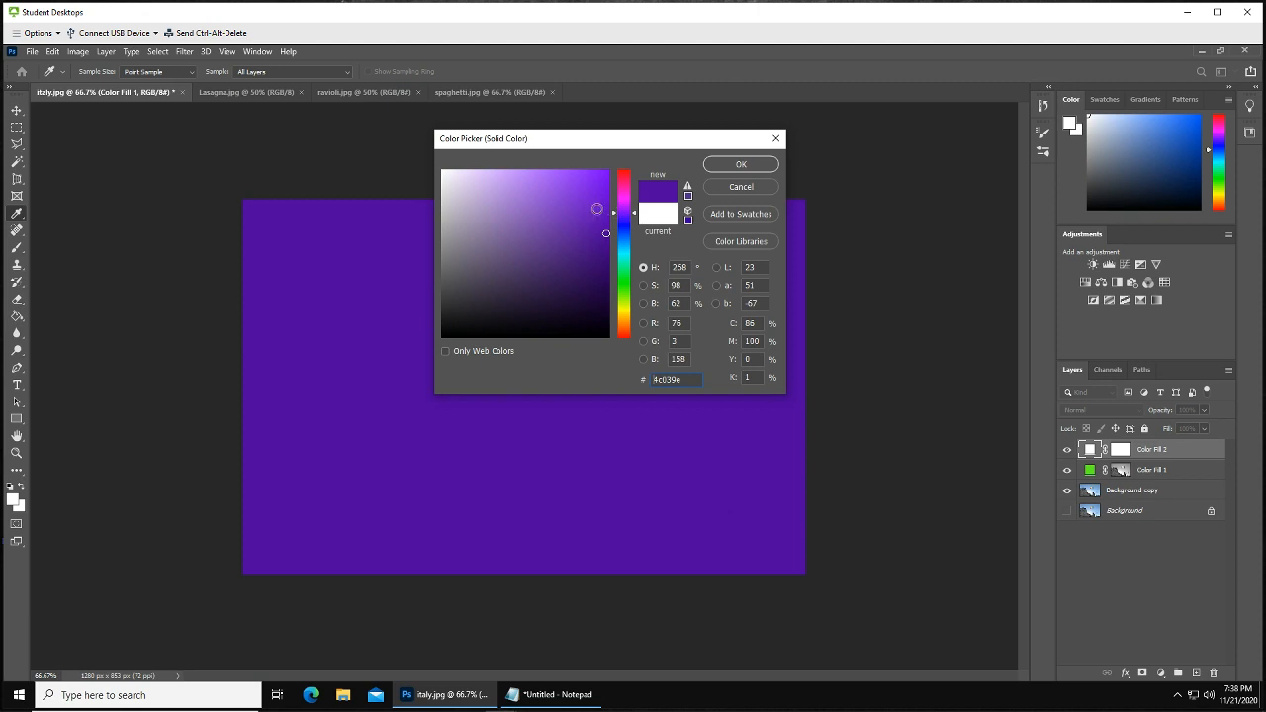
left_click(737, 165)
left_click_drag(1149, 451, 1149, 478)
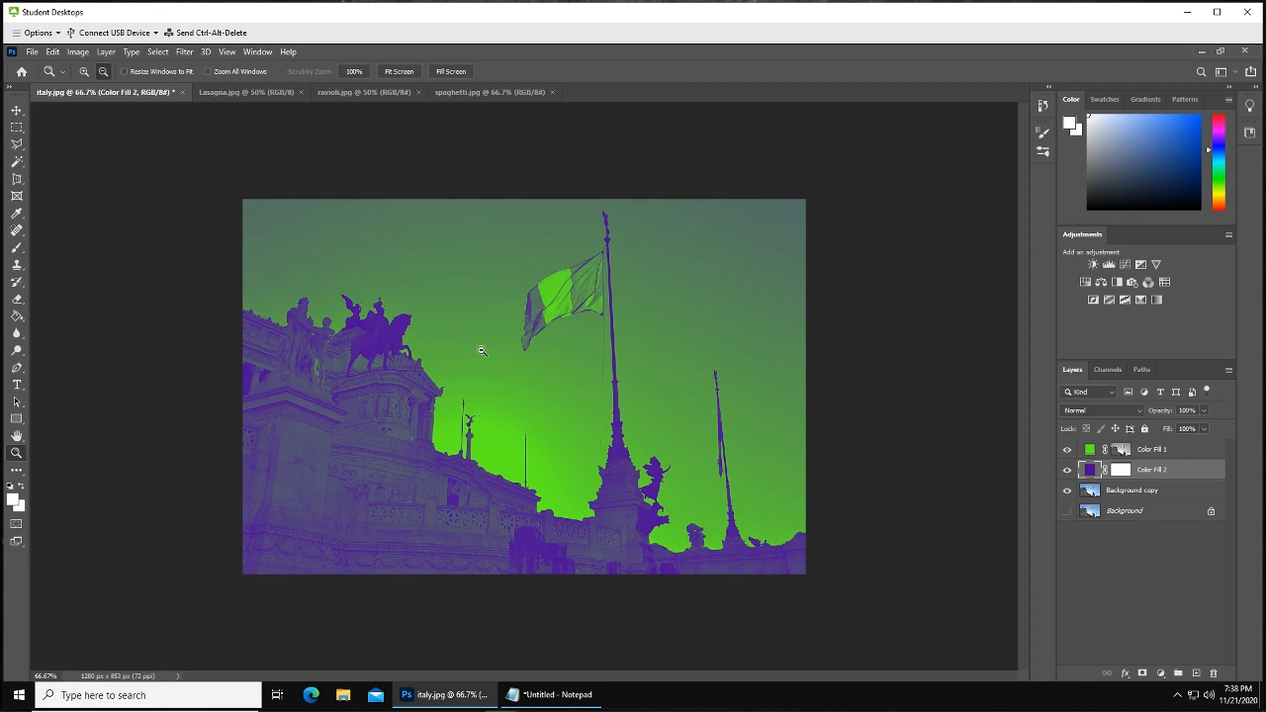
Change Color Fill 2's color to a darker purple, 3a0774
right_click(1095, 476)
left_click(1090, 474)
double_click(1090, 472)
left_click(589, 224)
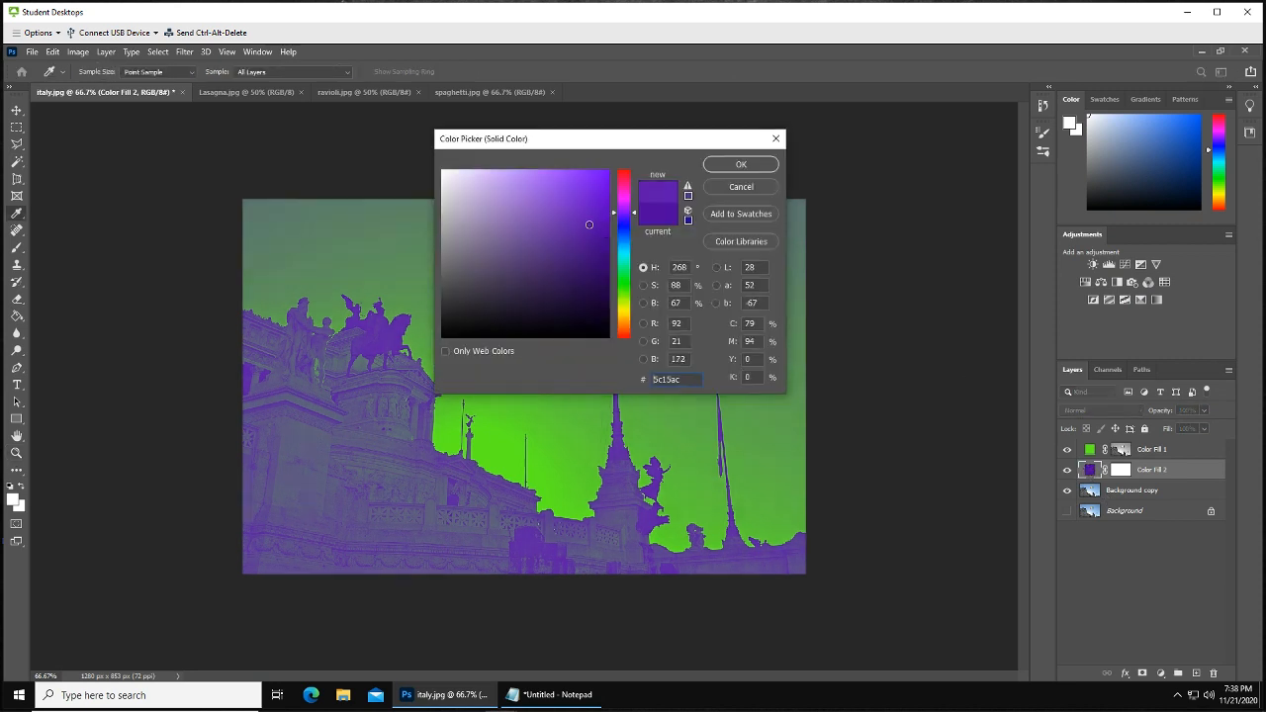
left_click(581, 195)
left_click(595, 216)
left_click(598, 261)
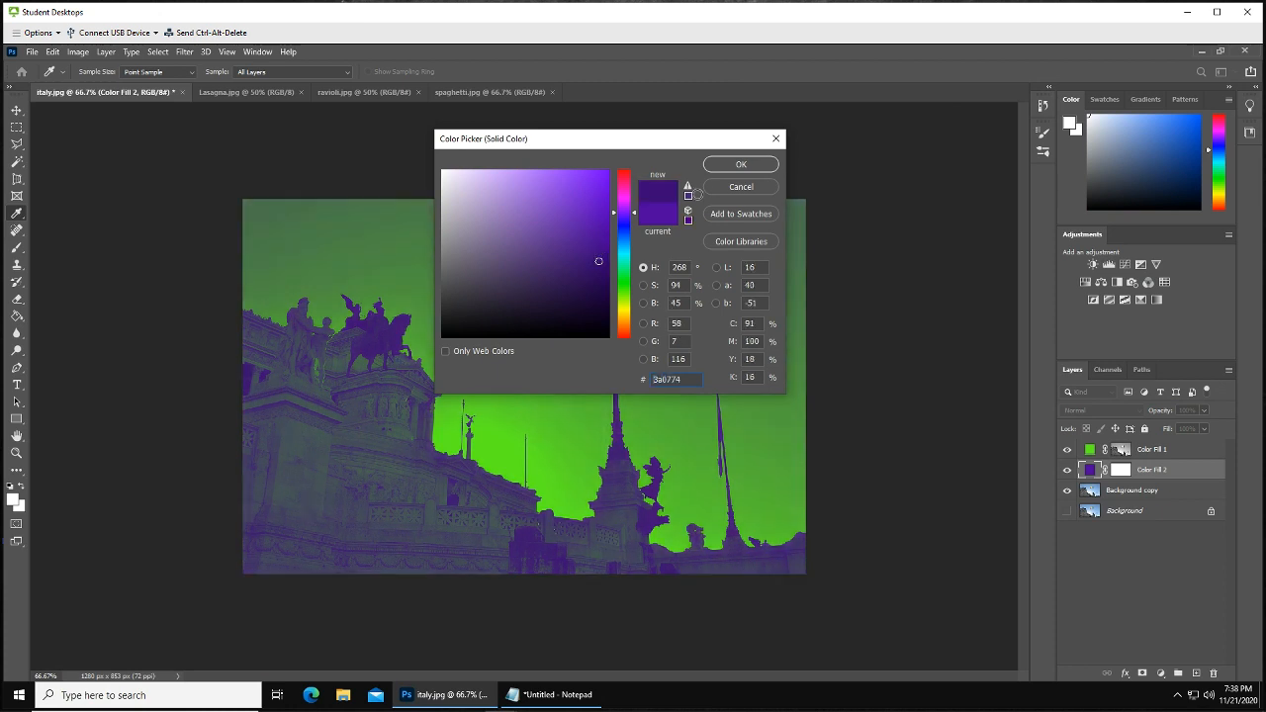
left_click(740, 164)
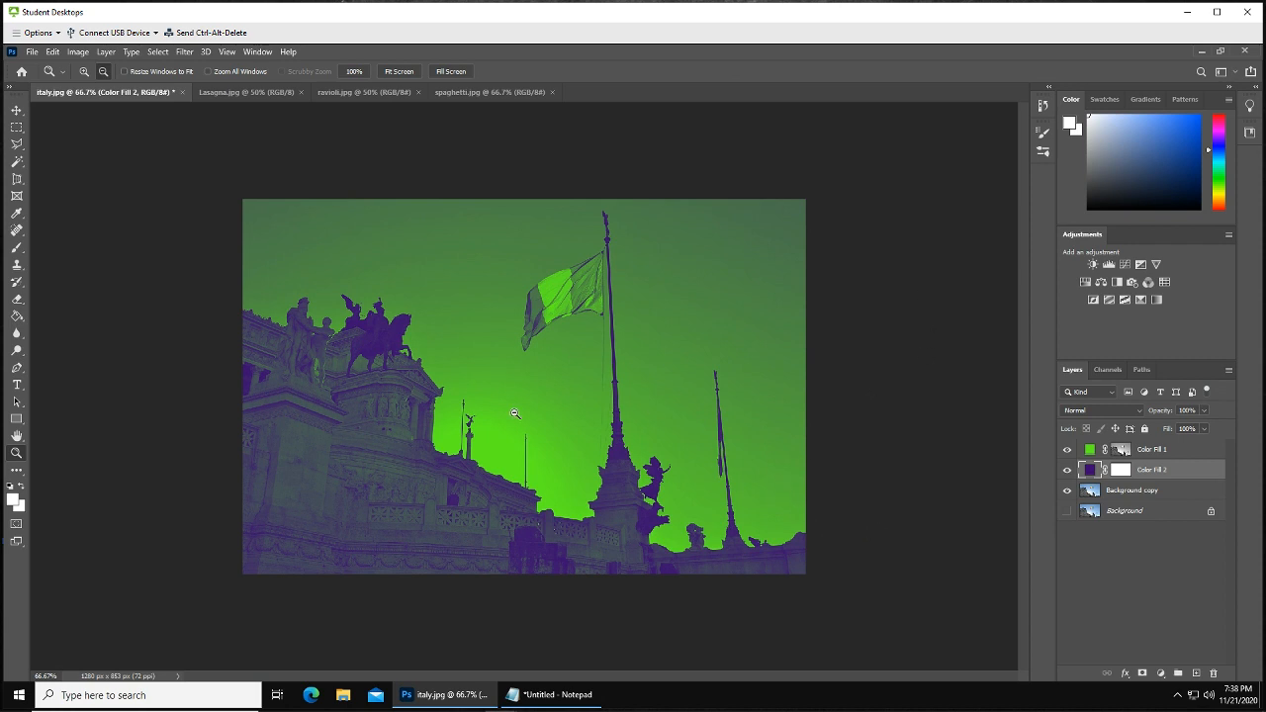
Copy the lasagna photo into the italy image and move its new layer to the top of the layer stack
left_click(16, 128)
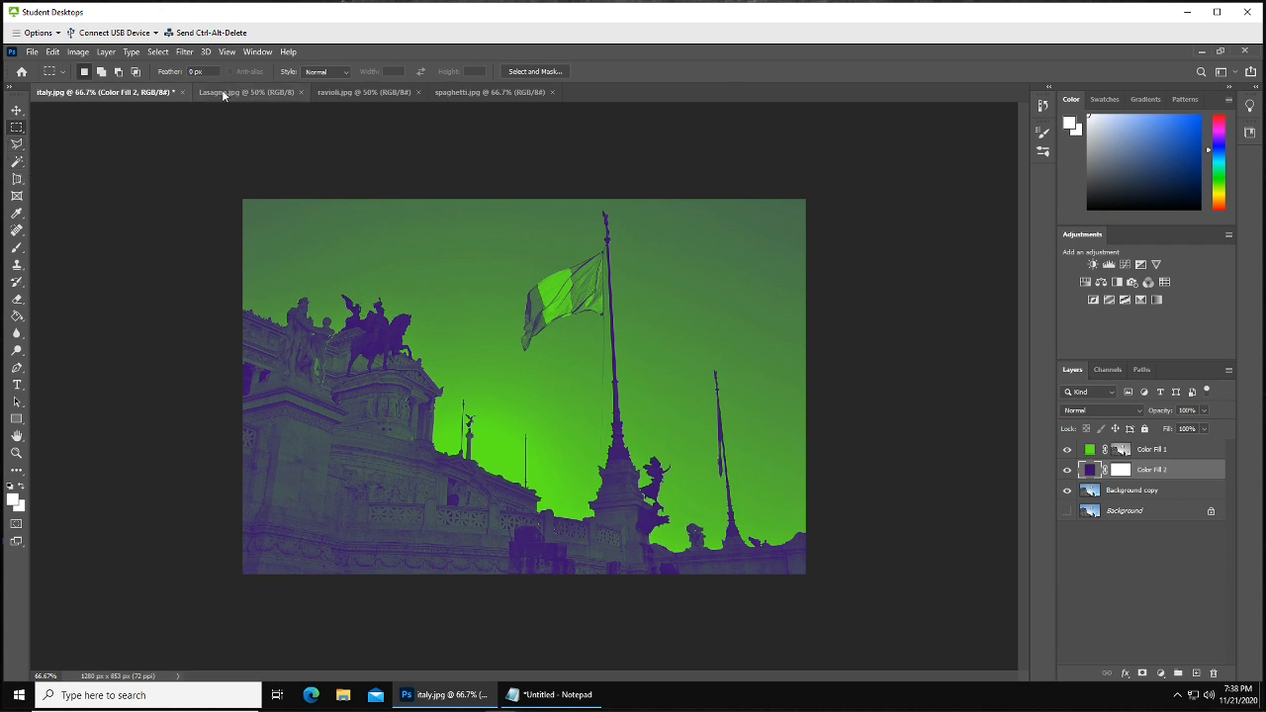
left_click(16, 110)
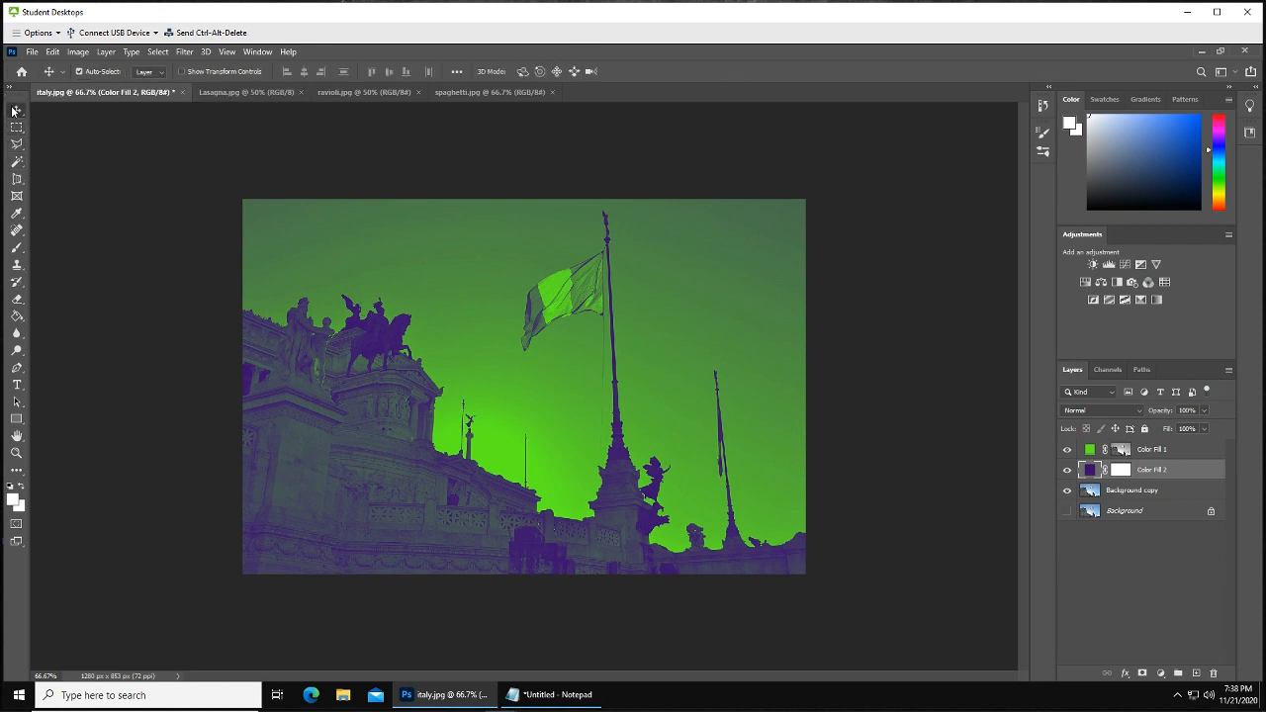
left_click(242, 92)
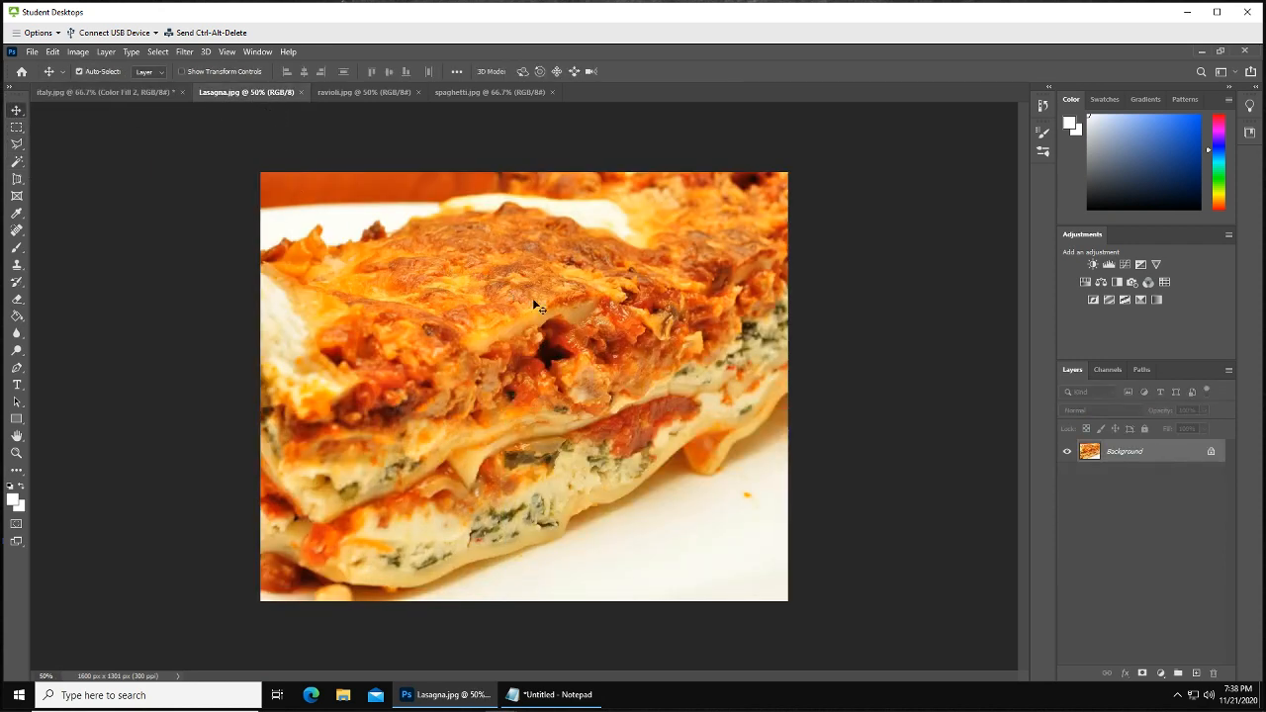
left_click_drag(544, 335, 380, 371)
left_click_drag(464, 386, 467, 389)
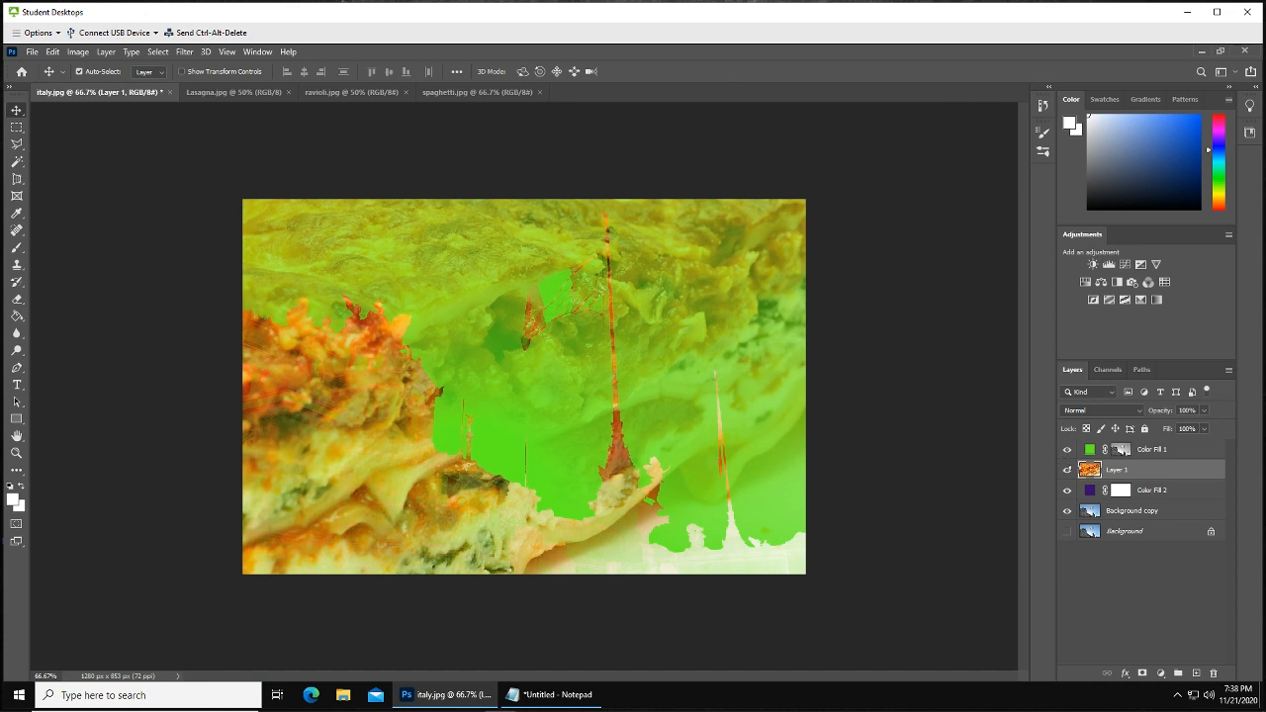
left_click_drag(1168, 475, 1155, 444)
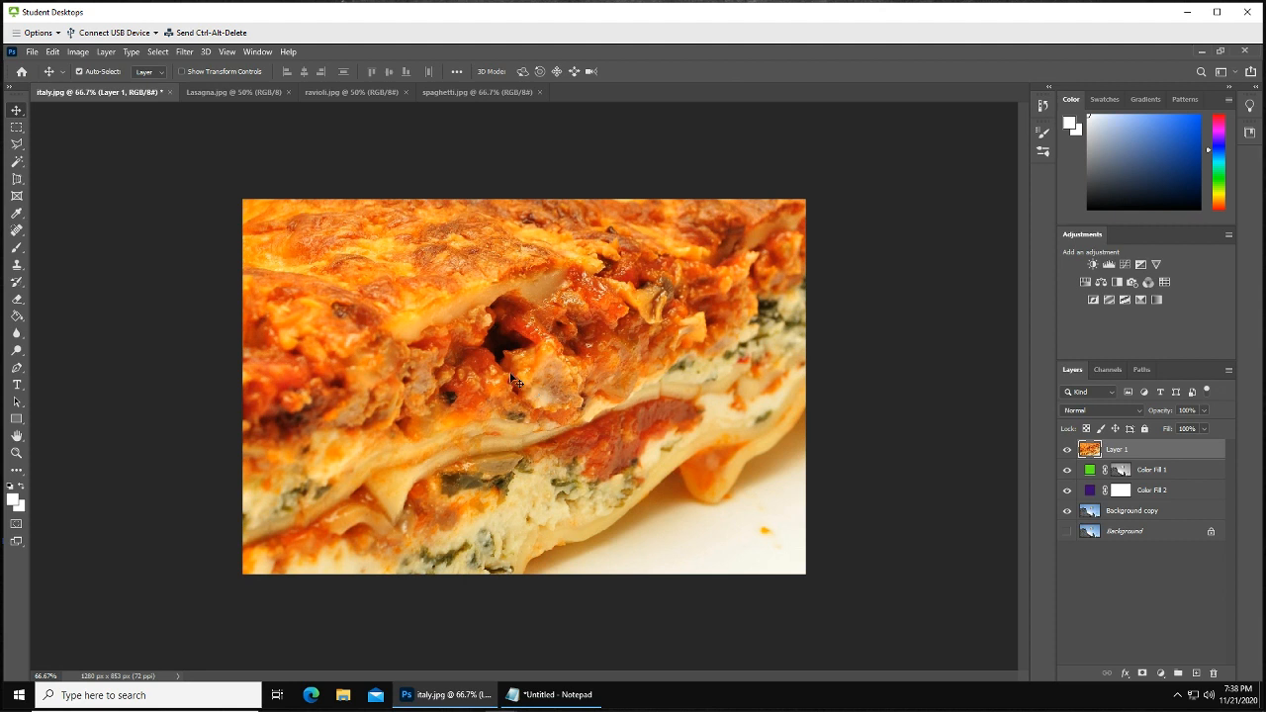
Free-transform the lasagna layer down to about 49% and place it over the upper-left part of the image
key("ctrl+t")
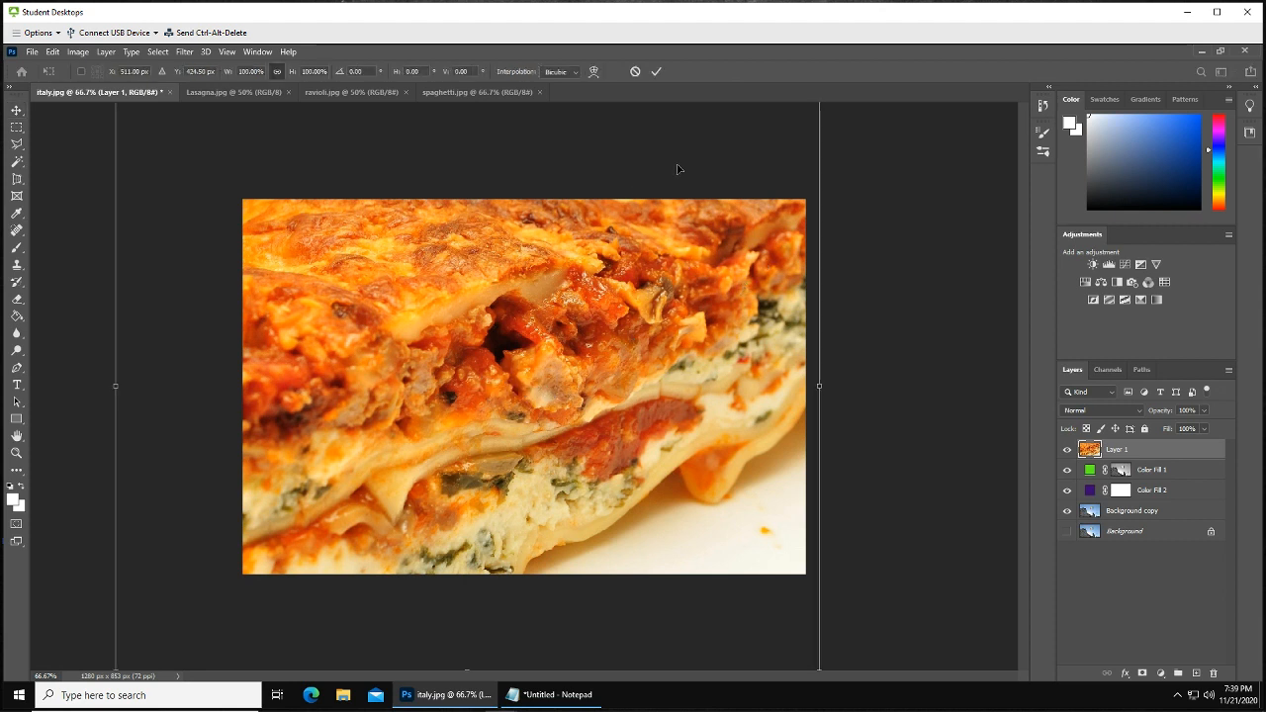
left_click_drag(706, 175, 603, 292)
left_click_drag(717, 239, 537, 387)
left_click_drag(461, 431, 591, 345)
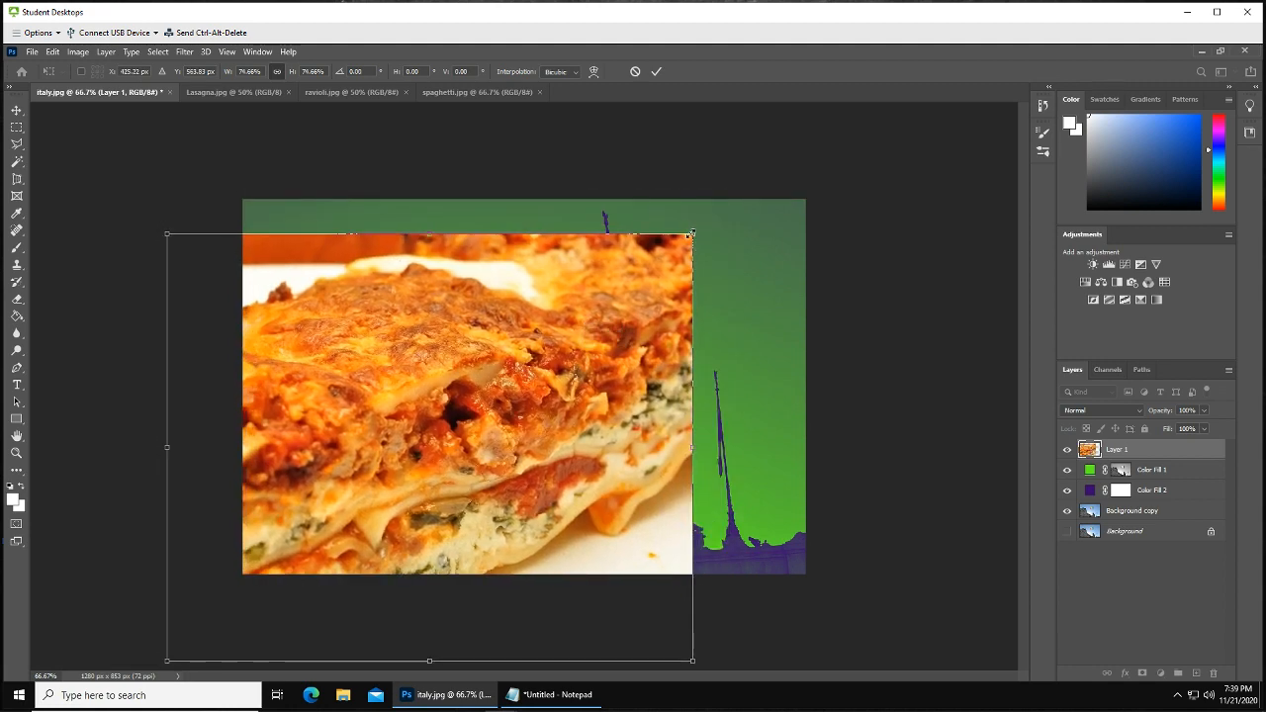
left_click_drag(692, 234, 514, 379)
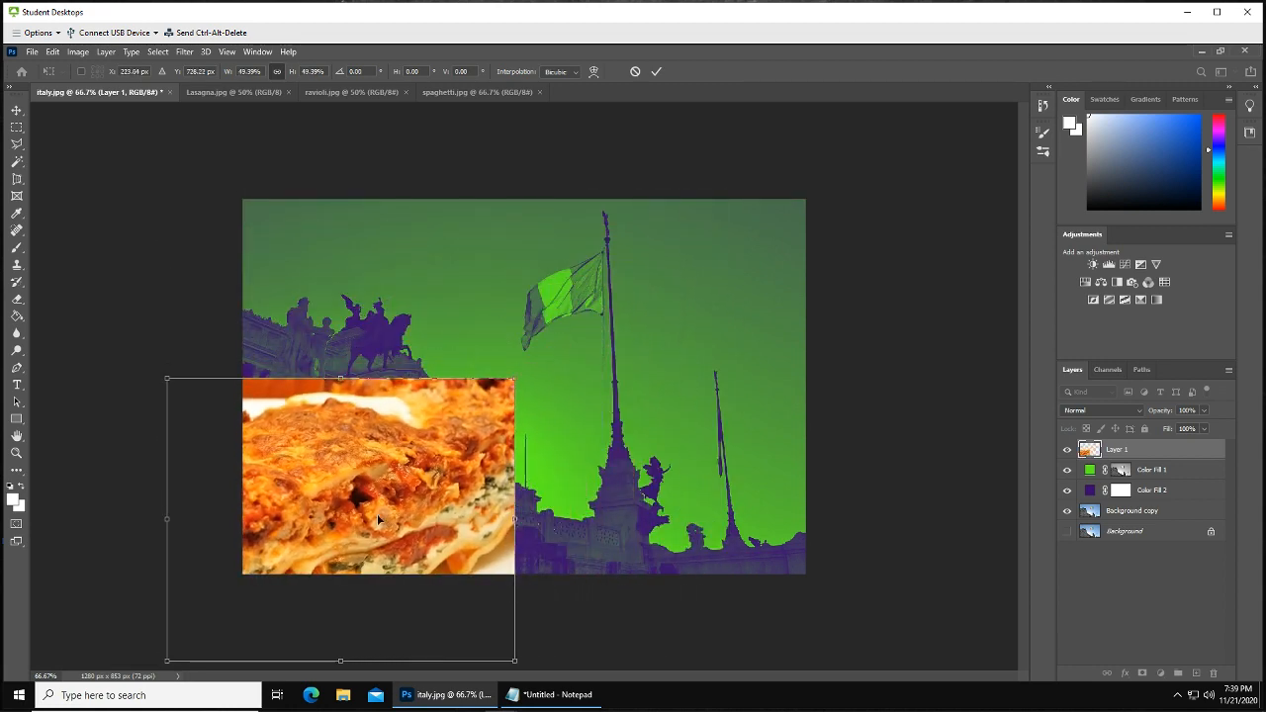
left_click_drag(377, 514, 435, 369)
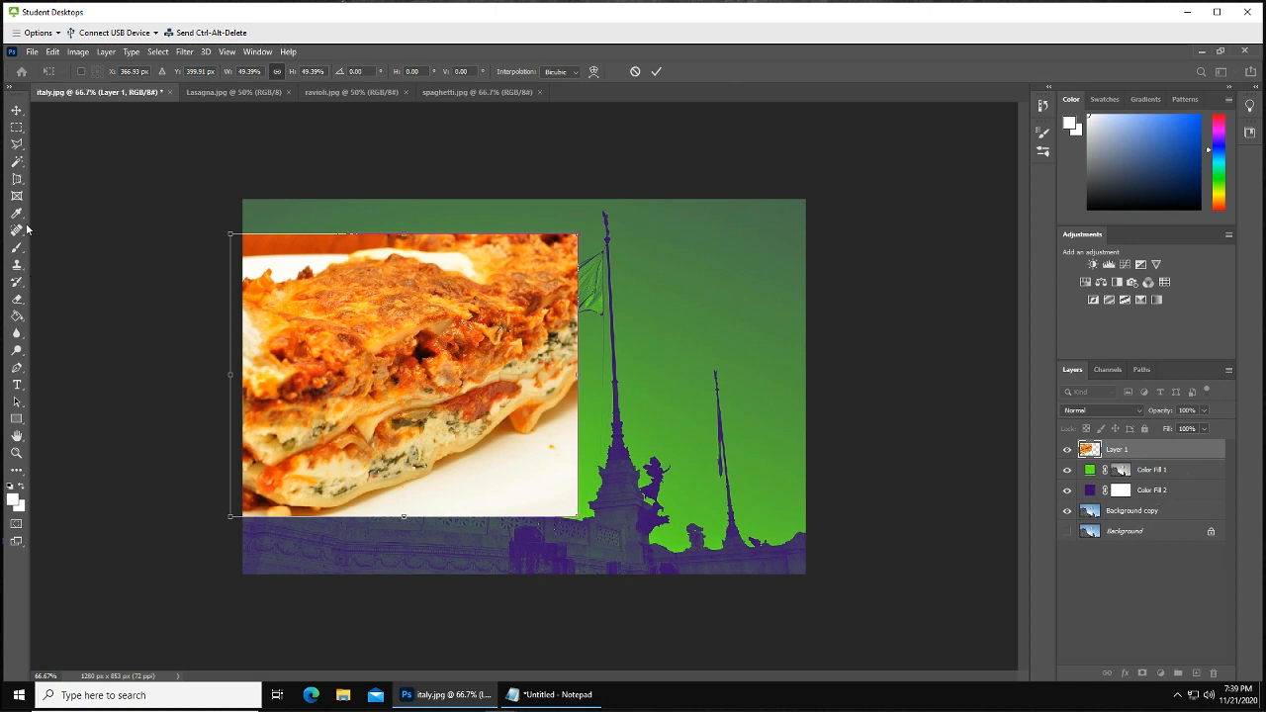
Draw a tall rectangular selection over the lasagna and add a layer mask from it
left_click(16, 130)
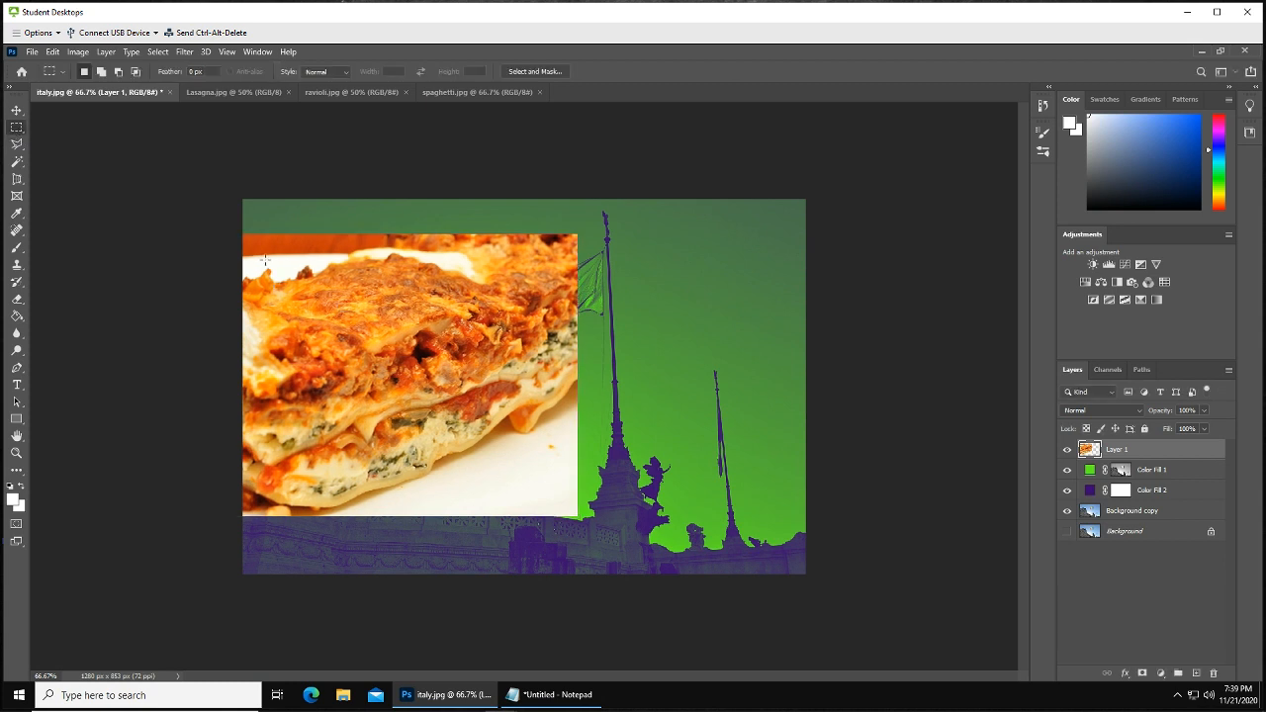
left_click_drag(264, 259, 385, 501)
left_click(1144, 676)
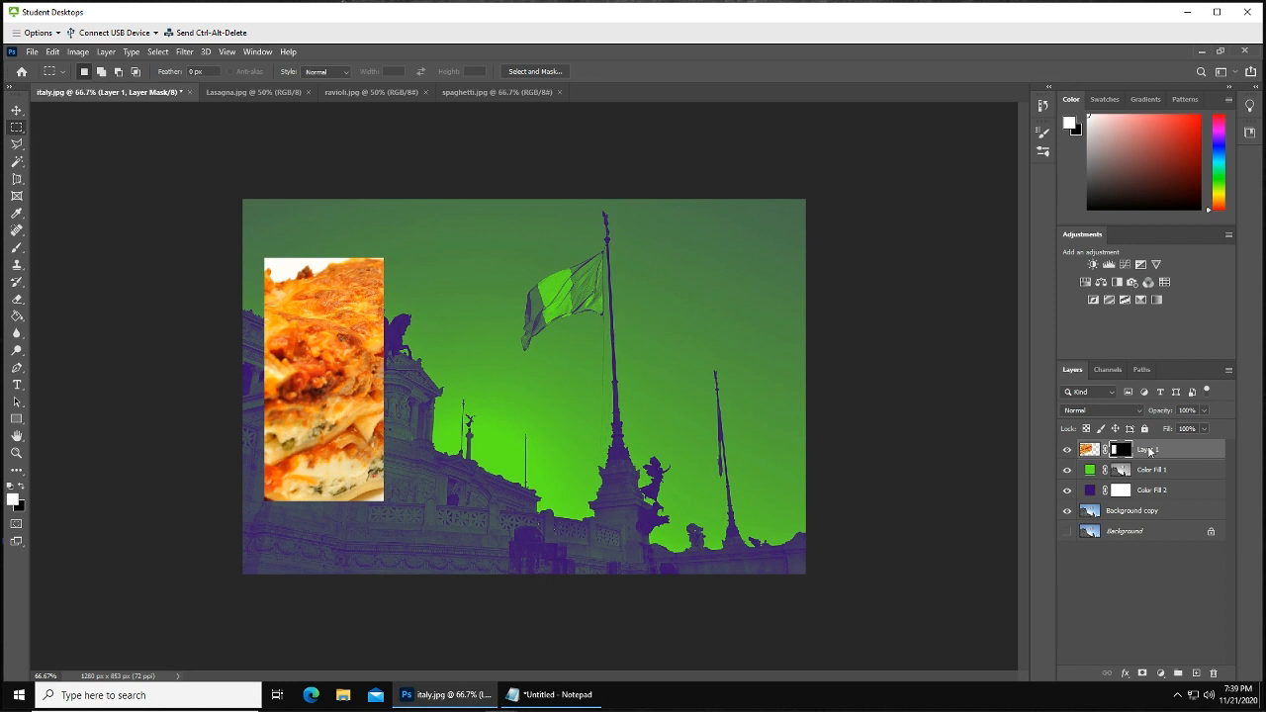
Unlink the lasagna layer from its mask and shift the photo inside the masked frame
left_click(1089, 450)
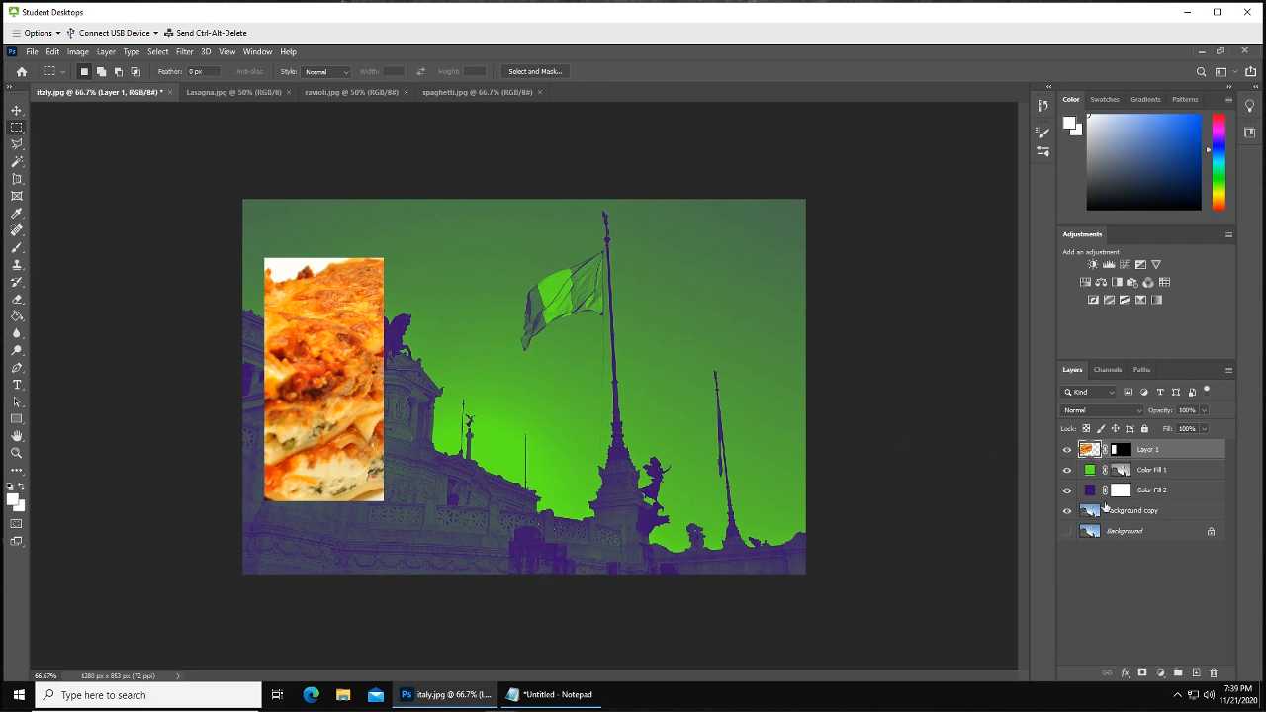
left_click(16, 110)
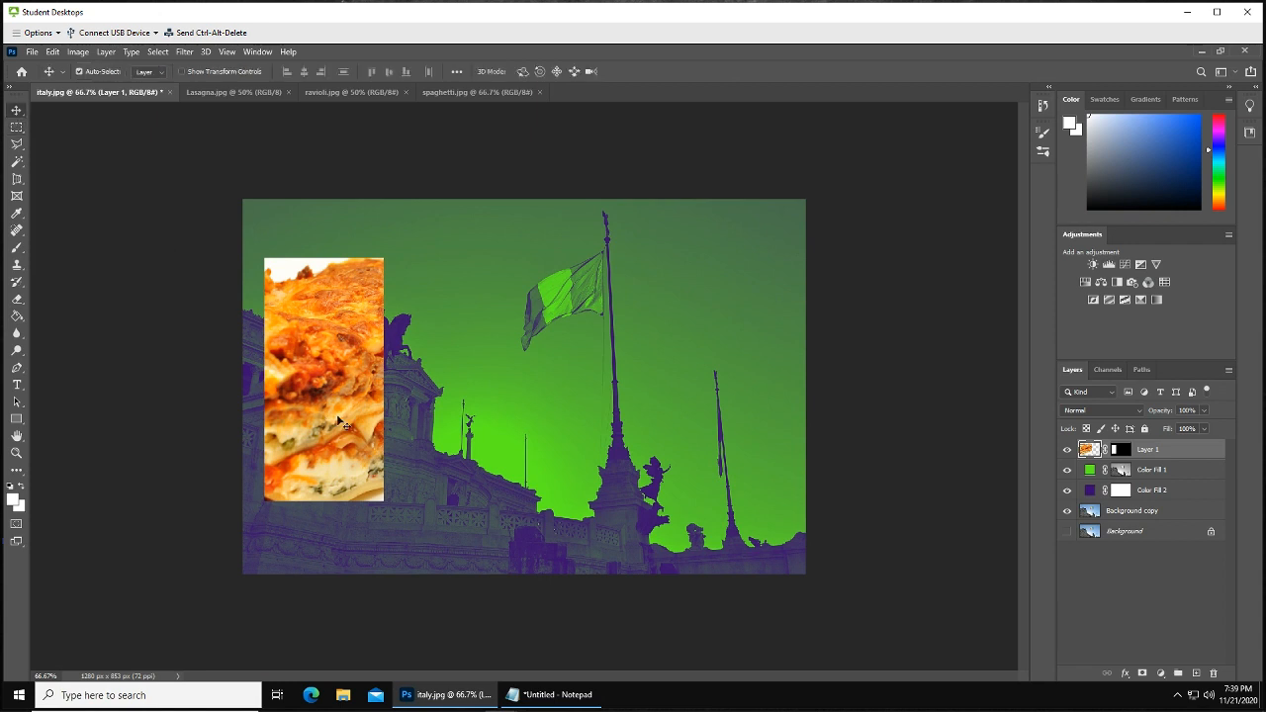
mouse_move(322, 419)
left_mouse_down()
mouse_move(335, 418)
mouse_move(315, 413)
left_mouse_up()
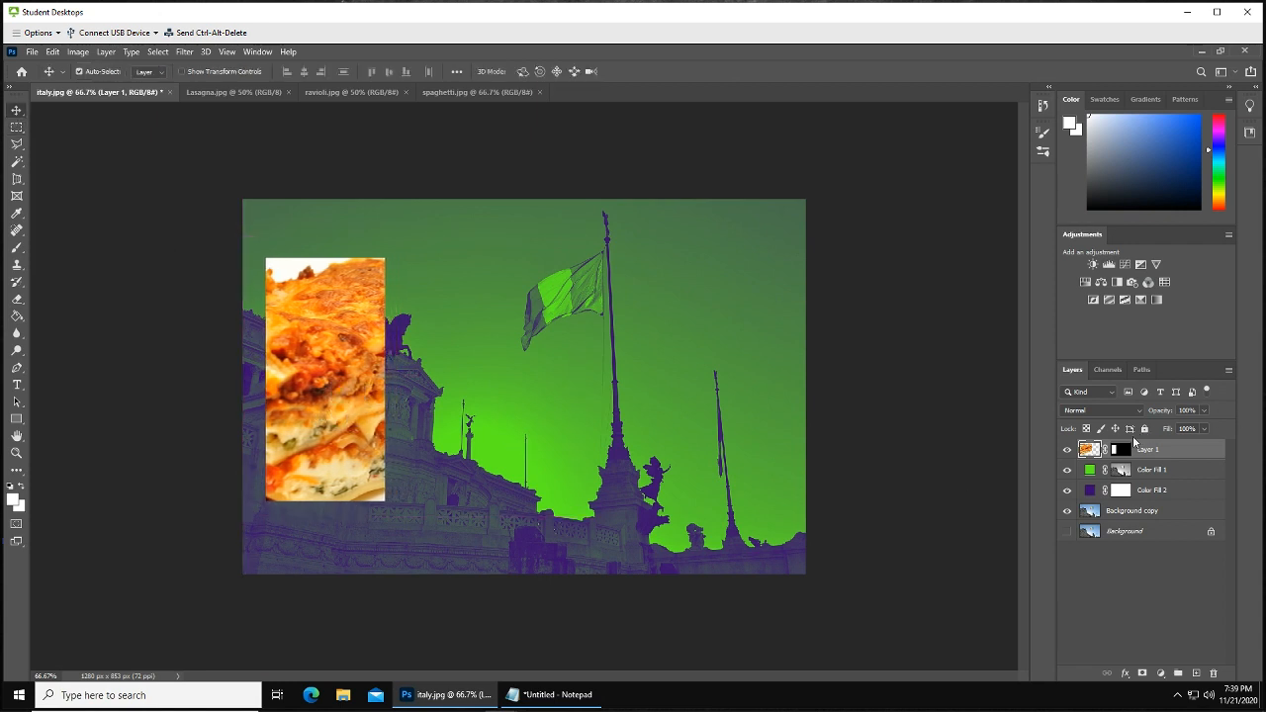
right_click(1106, 454)
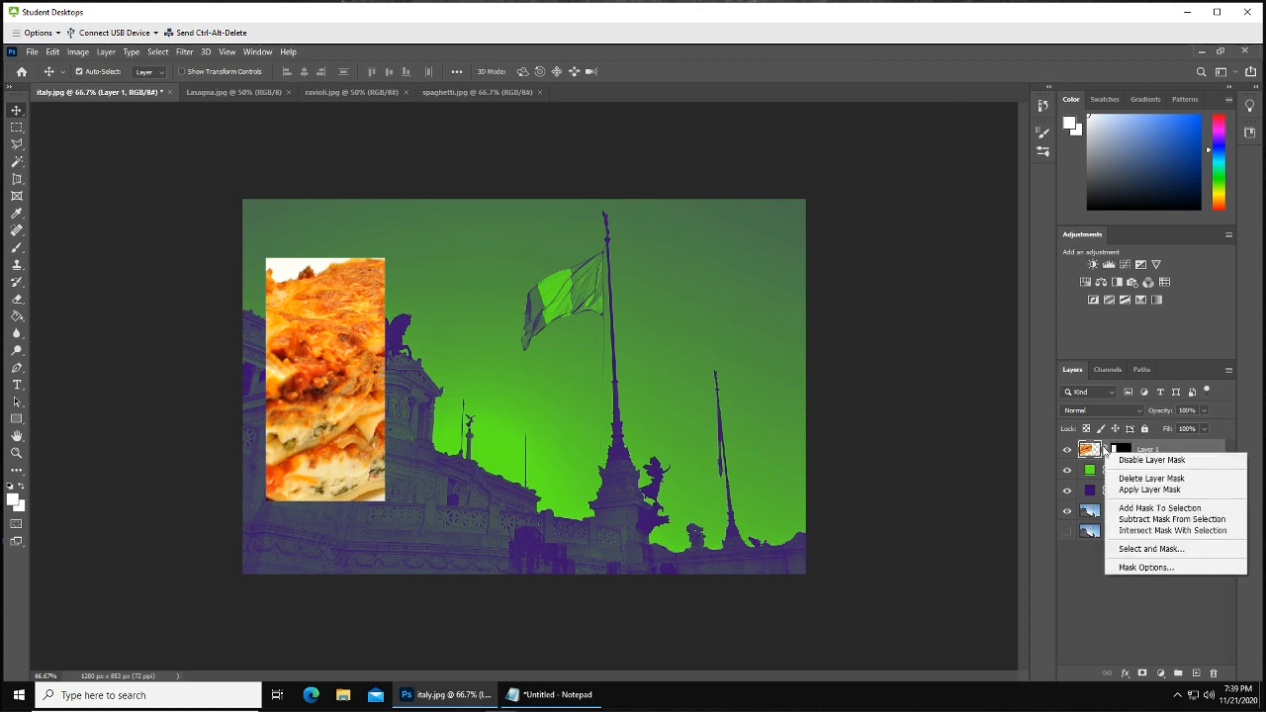
left_click(1105, 451)
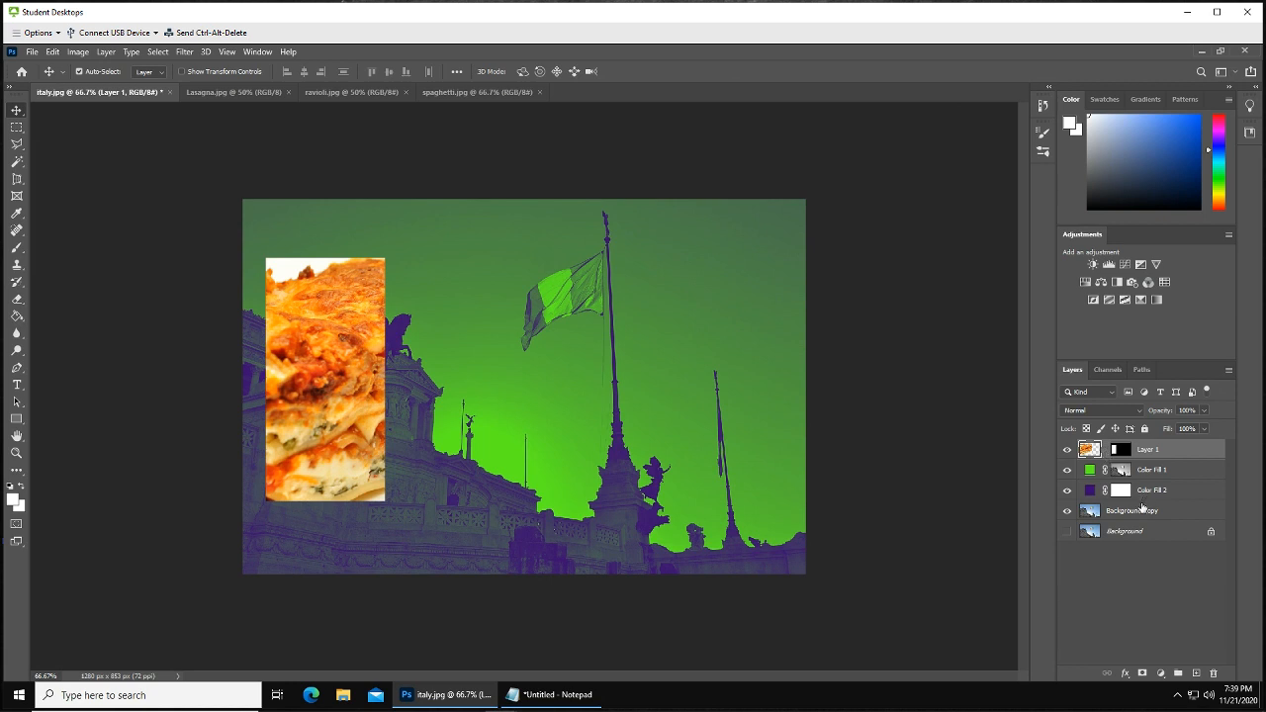
mouse_move(311, 390)
left_mouse_down()
mouse_move(377, 336)
mouse_move(330, 358)
mouse_move(316, 386)
mouse_move(253, 397)
mouse_move(250, 411)
mouse_move(287, 374)
mouse_move(268, 376)
mouse_move(268, 390)
mouse_move(298, 409)
mouse_move(305, 391)
left_mouse_up()
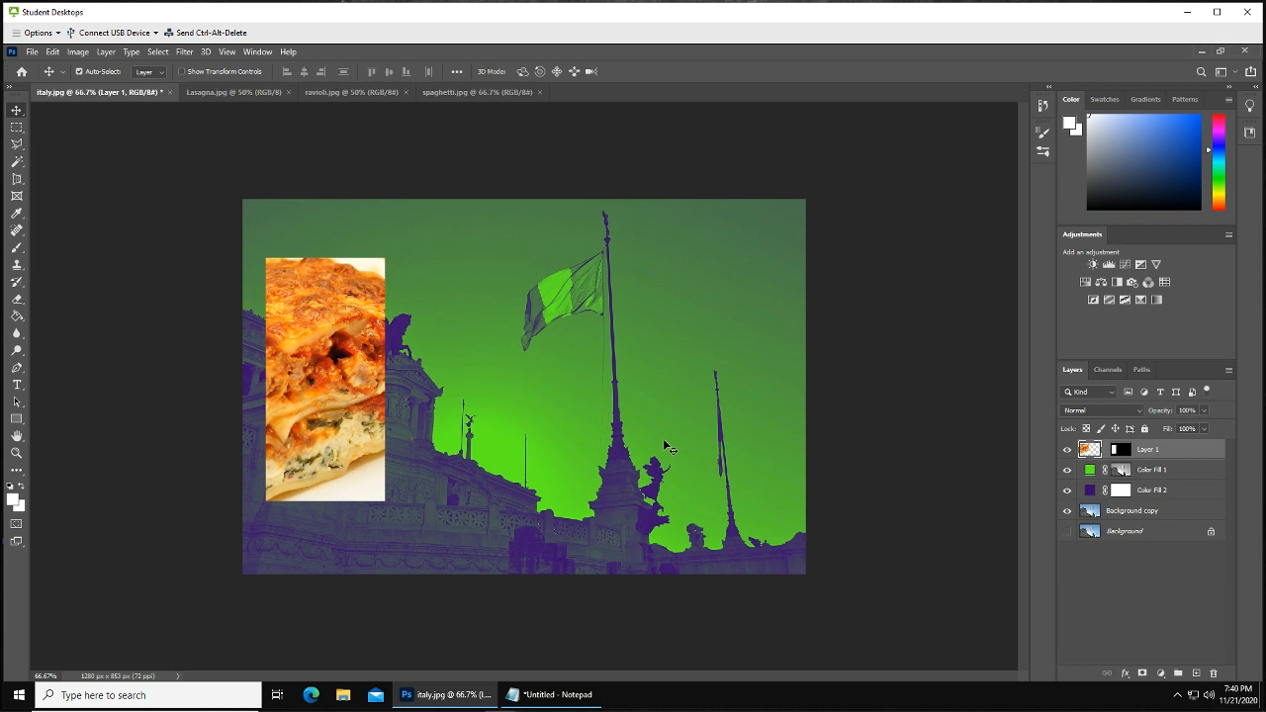
Load the lasagna layer's mask as a selection
left_click(1121, 452)
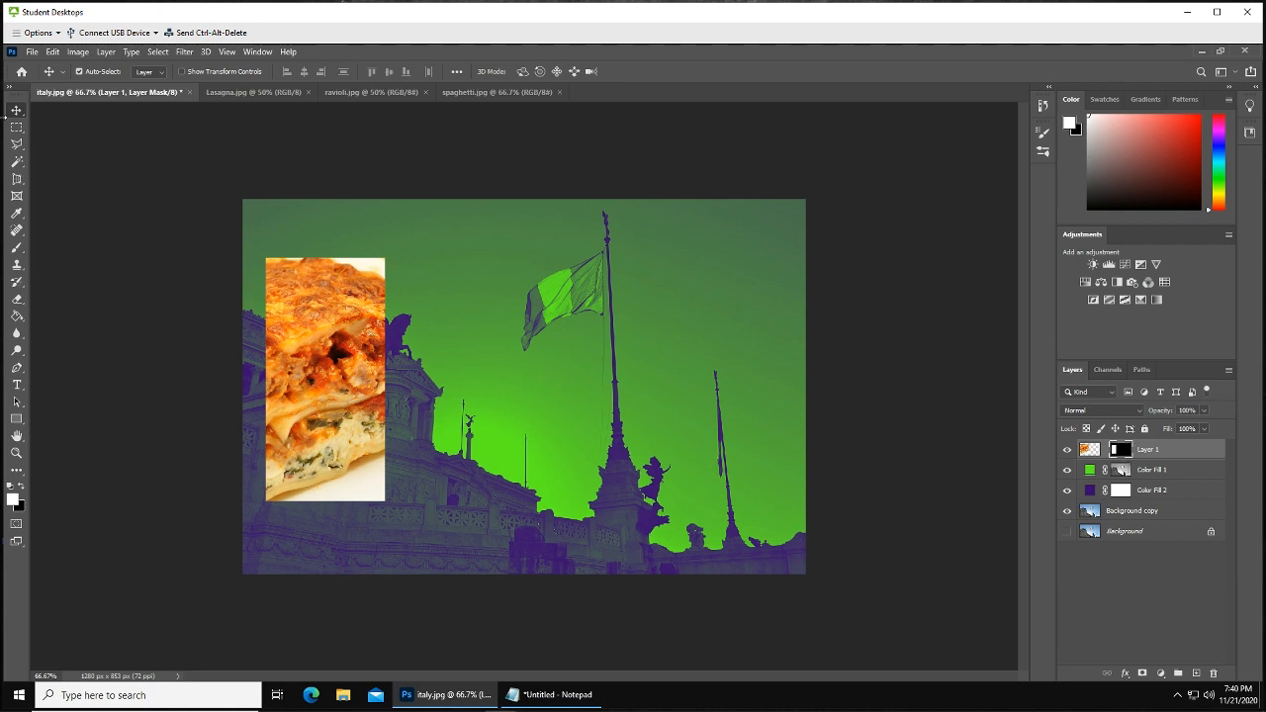
left_click(16, 129)
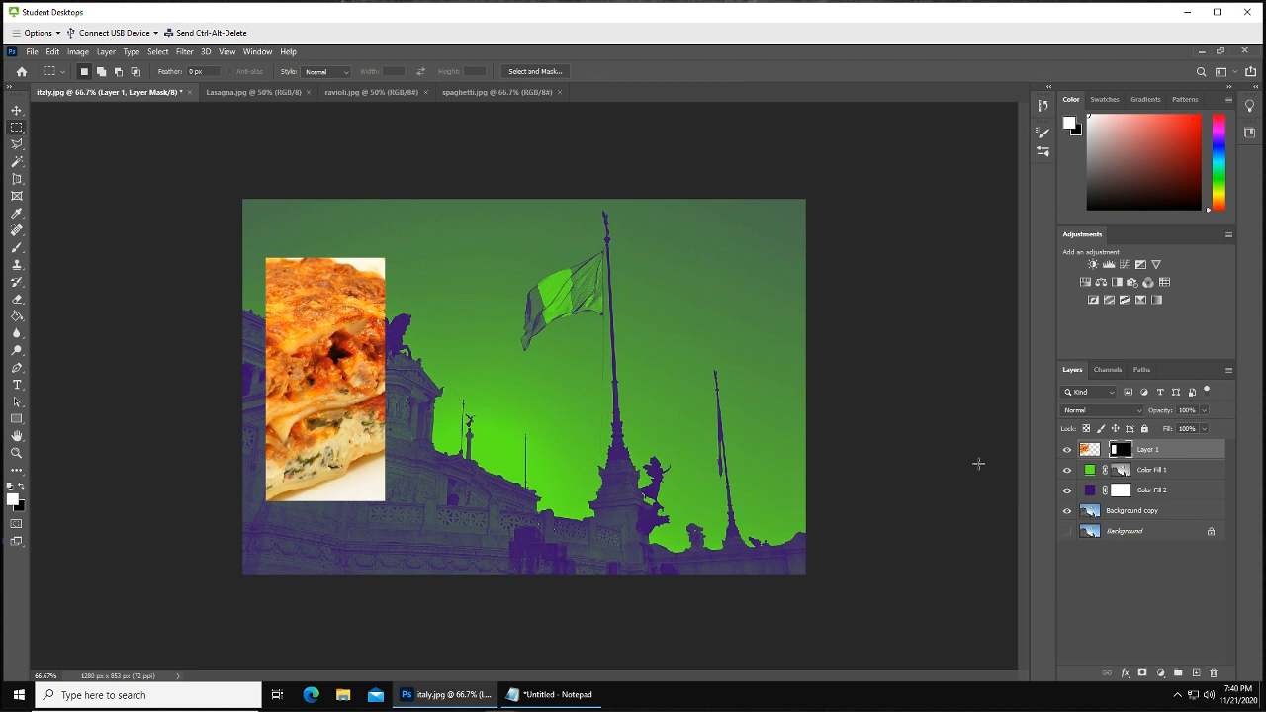
double_click(1121, 452)
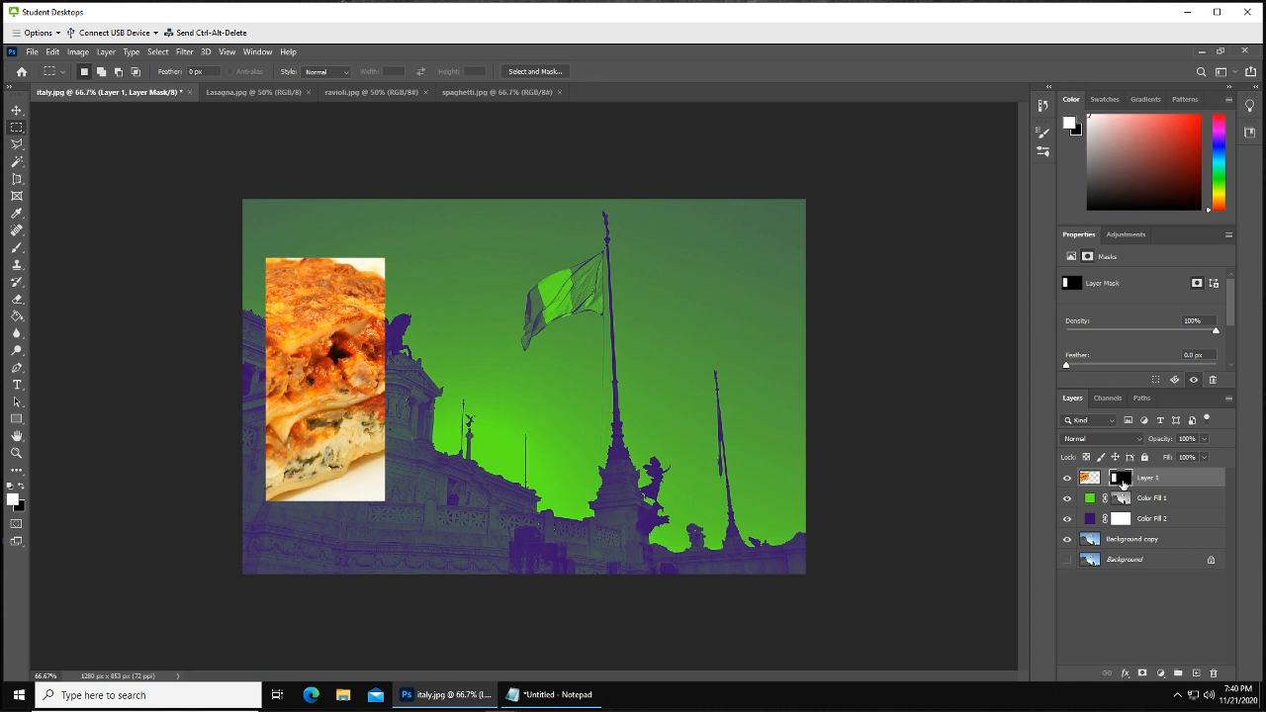
right_click(1123, 482)
left_click(1094, 630)
left_click_drag(318, 379, 350, 402)
left_click(1141, 612)
left_click(1128, 479)
left_click(13, 112)
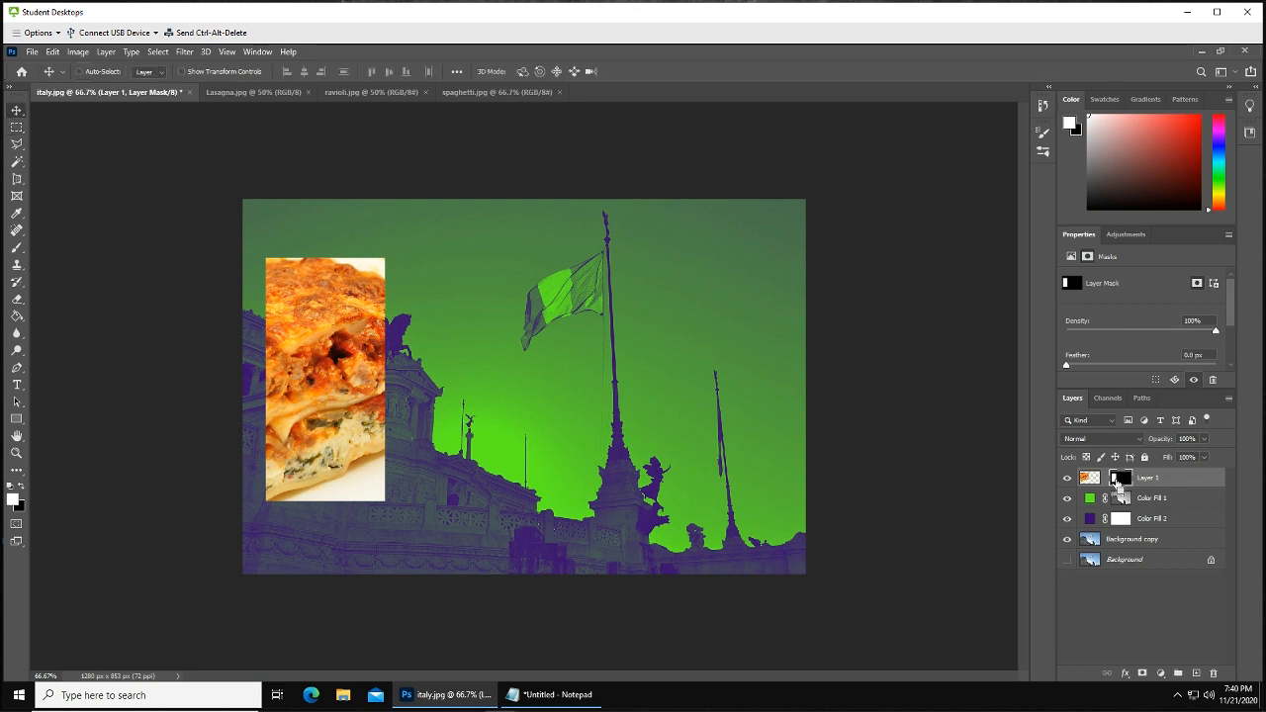
left_click(1118, 481, "ctrl")
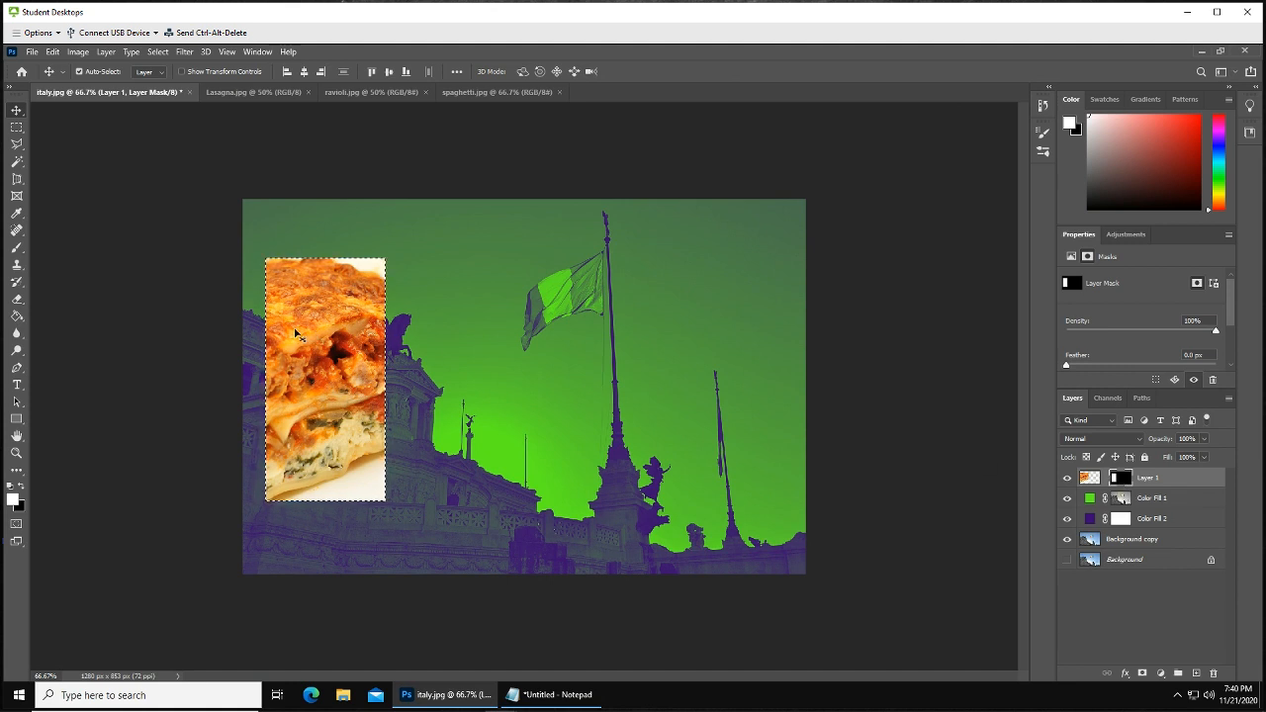
Move the rectangular selection to the right, over the flag area
left_click(17, 128)
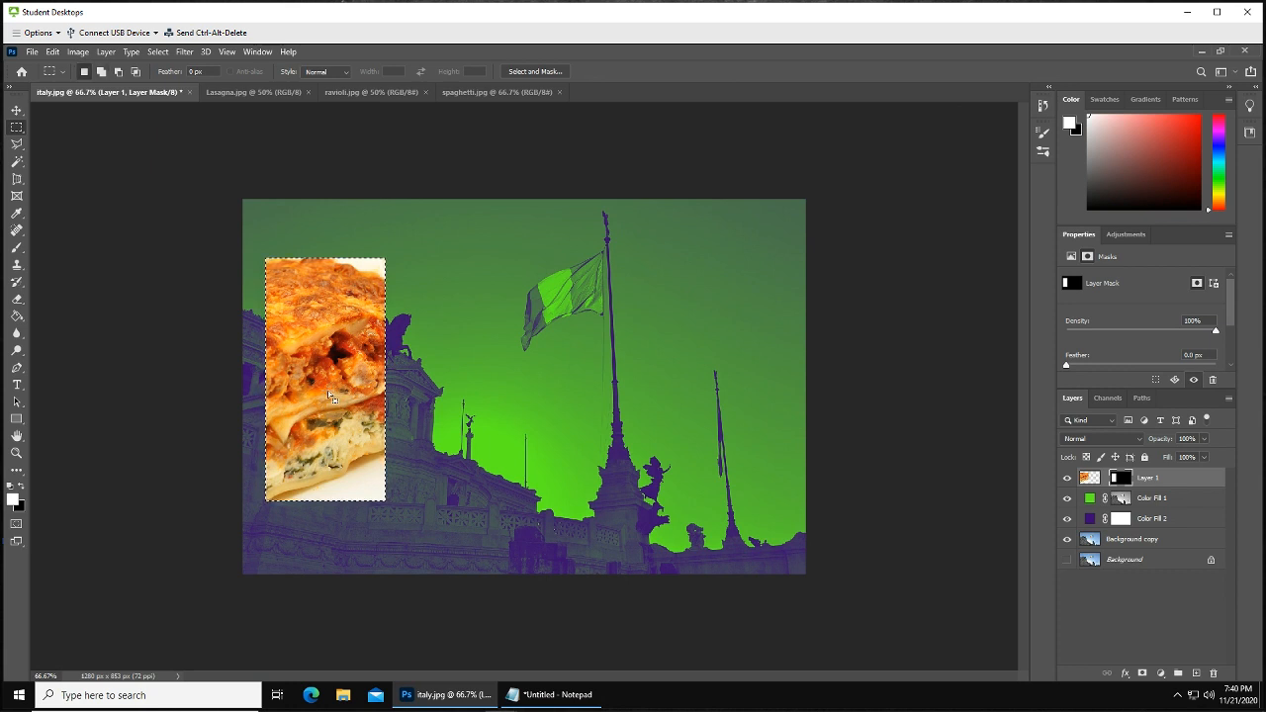
left_click_drag(330, 395, 527, 398)
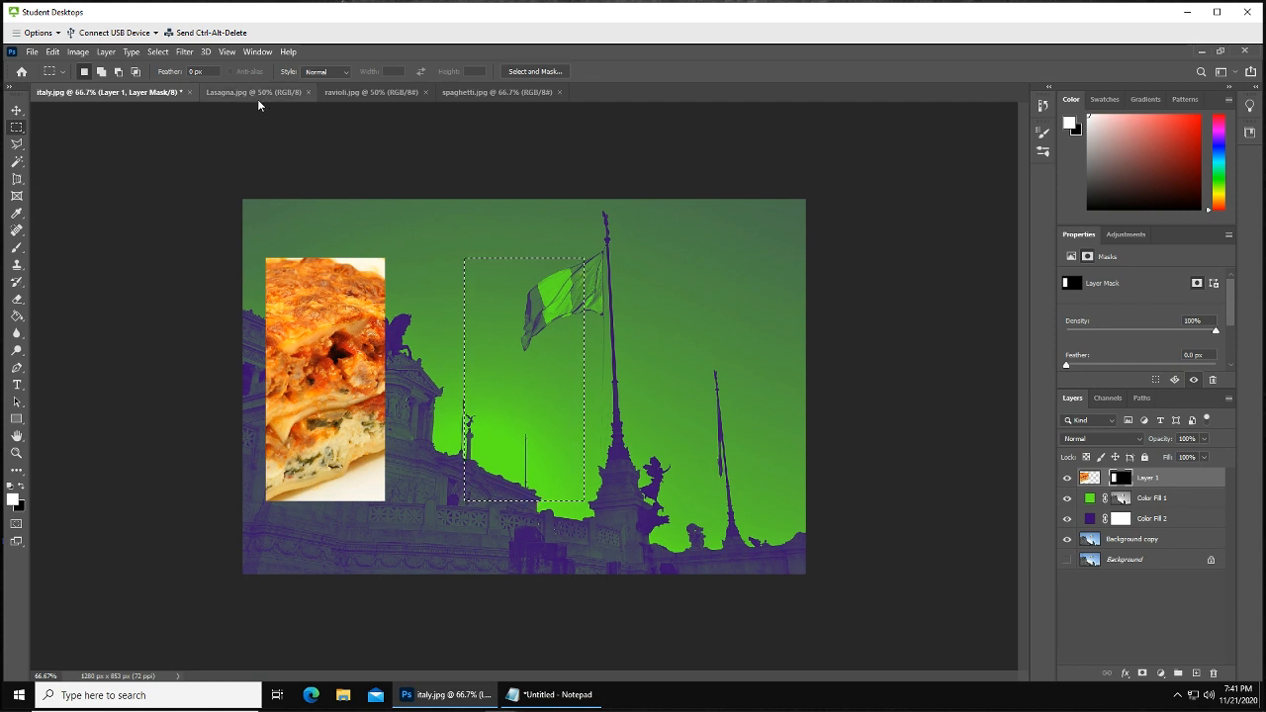
Bring the ravioli photo into the italy image and add a layer mask to it from the selection
left_click(353, 91)
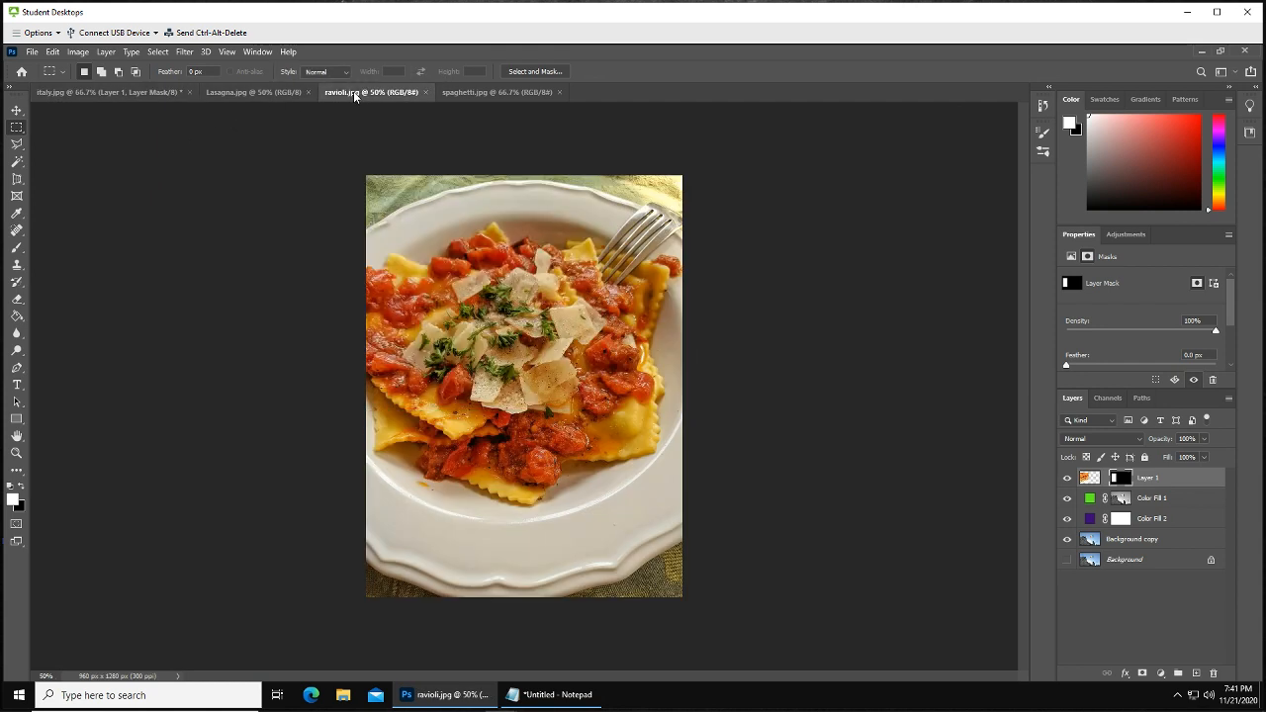
left_click(16, 111)
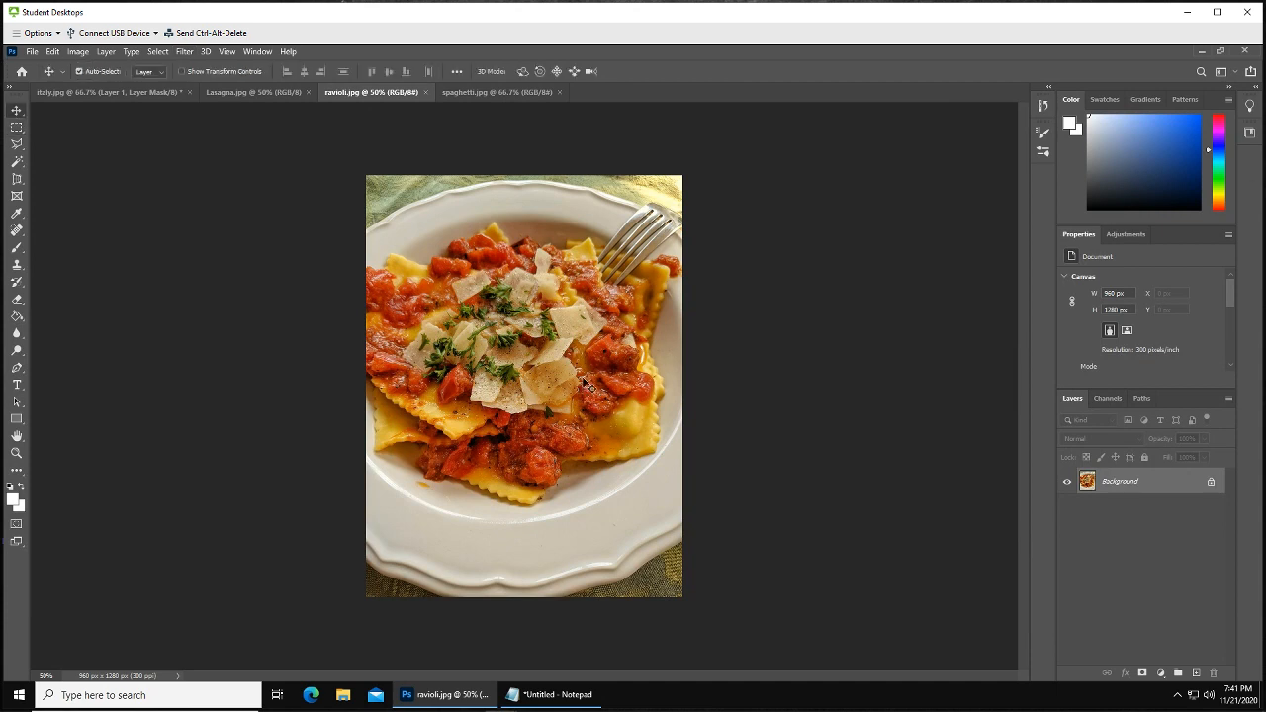
left_click(114, 94)
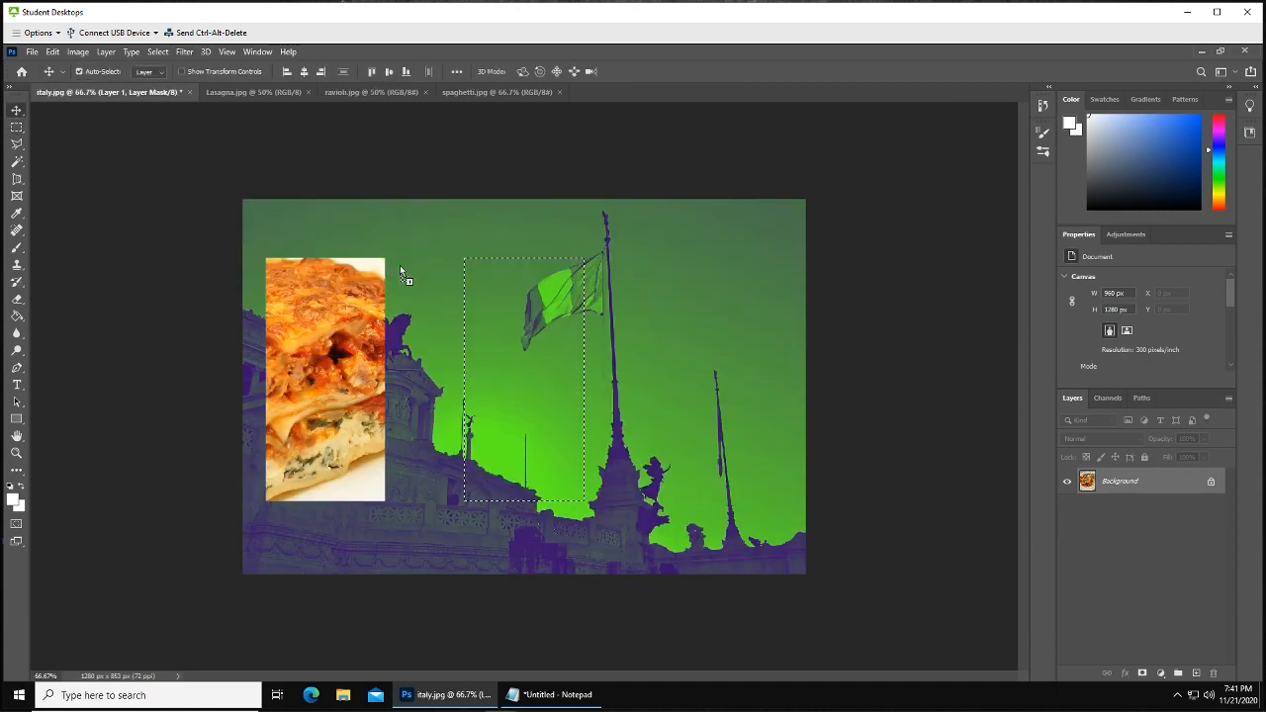
left_click_drag(534, 389, 534, 389)
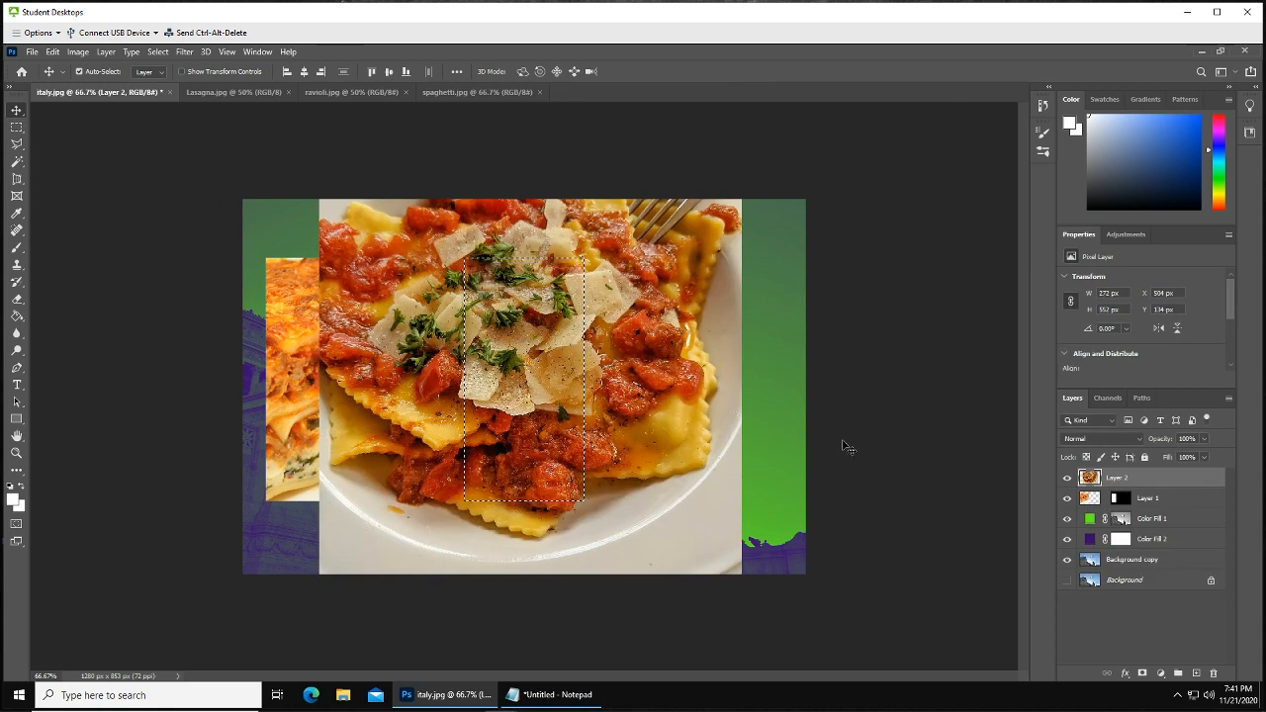
left_click(1144, 674)
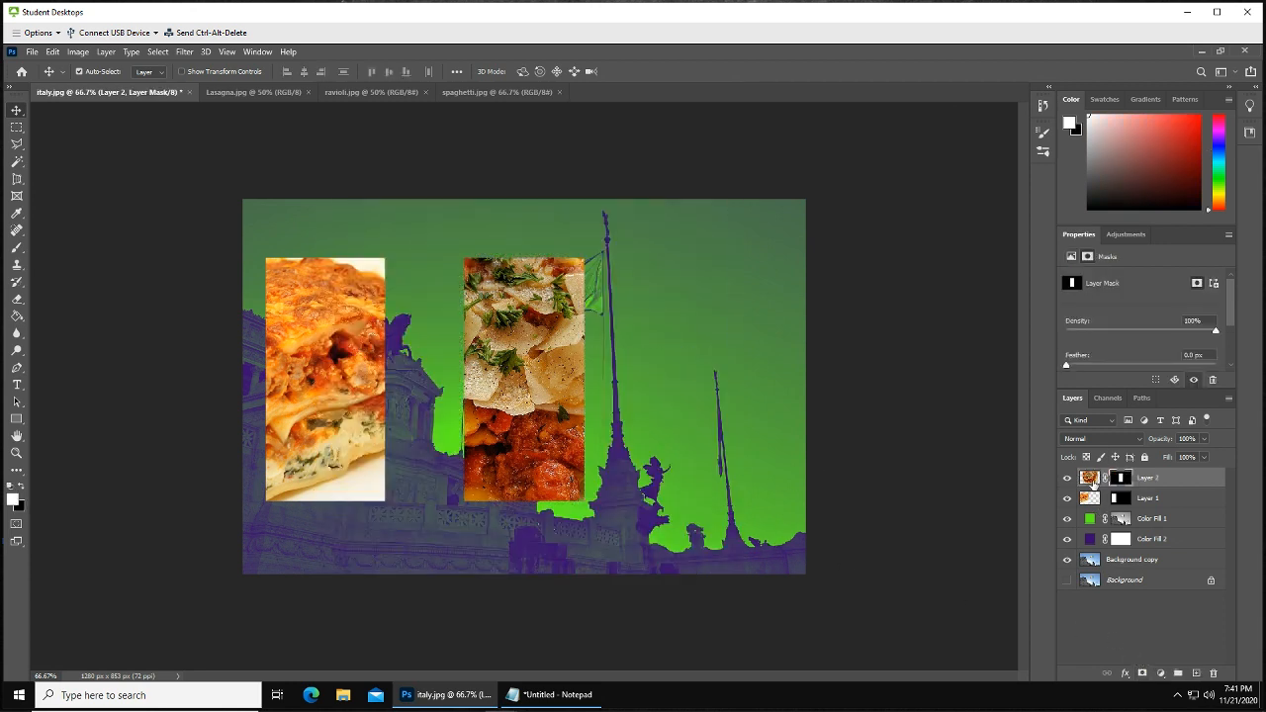
Shift the ravioli photo inside its masked frame, then scale it down to about 49% and reposition it within the frame
left_click(1090, 479)
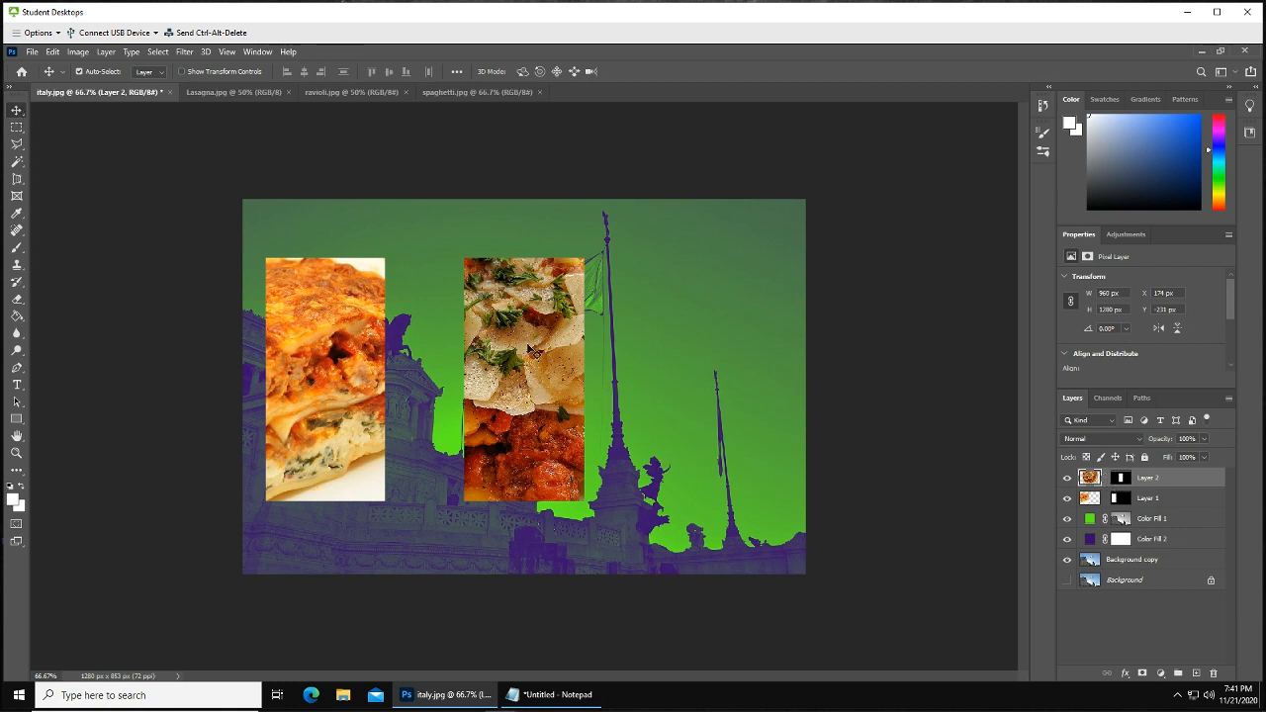
left_click_drag(535, 346, 539, 368)
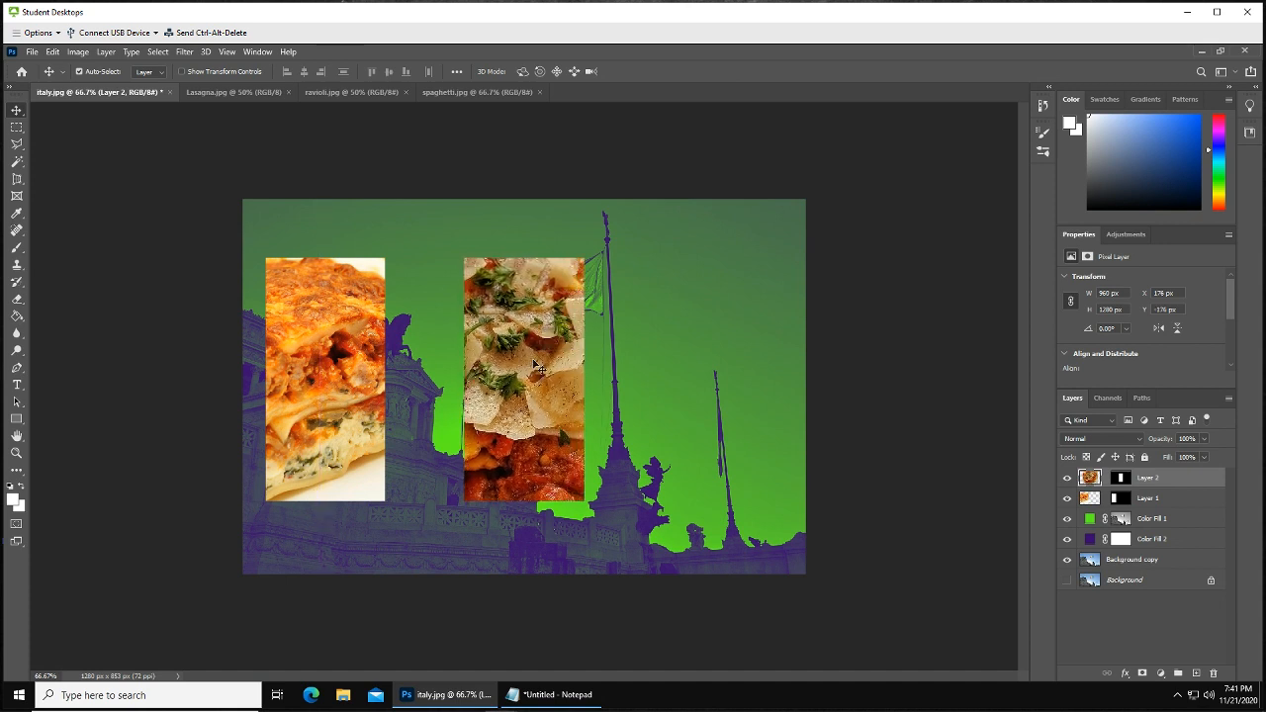
key("ctrl+t")
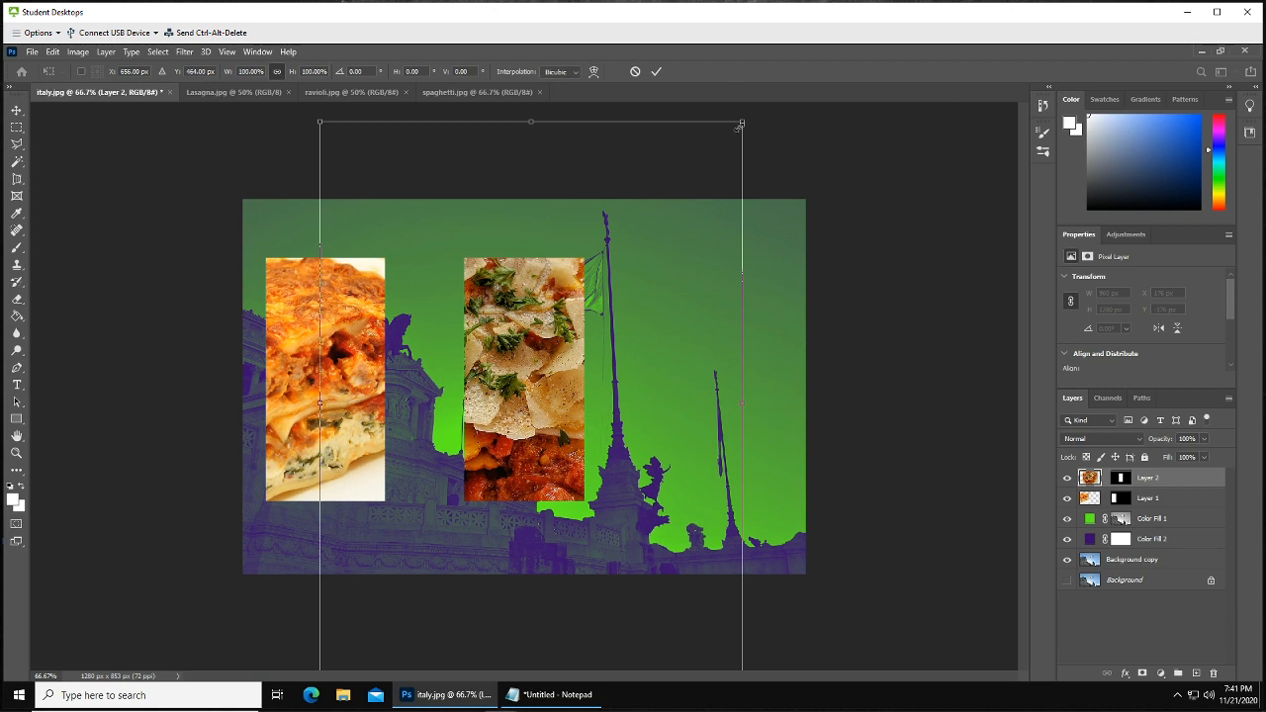
left_click_drag(741, 124, 576, 304)
left_click_drag(527, 393, 567, 339)
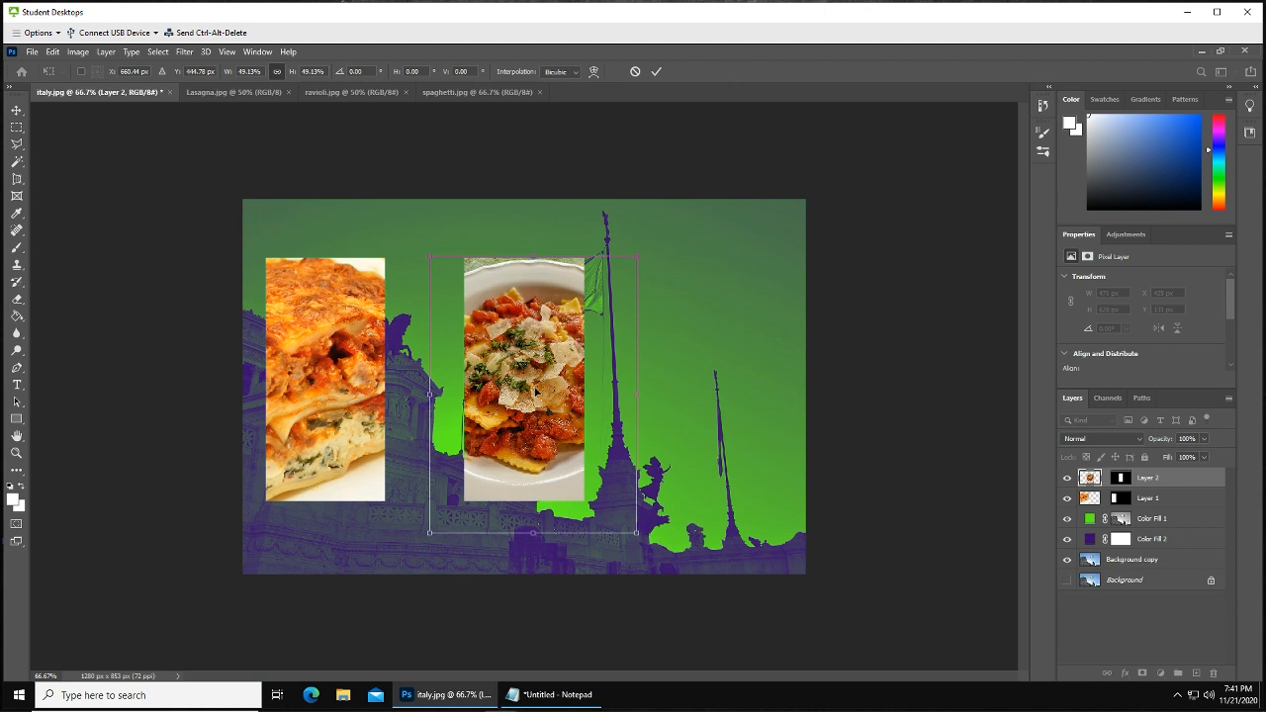
left_click_drag(535, 392, 538, 392)
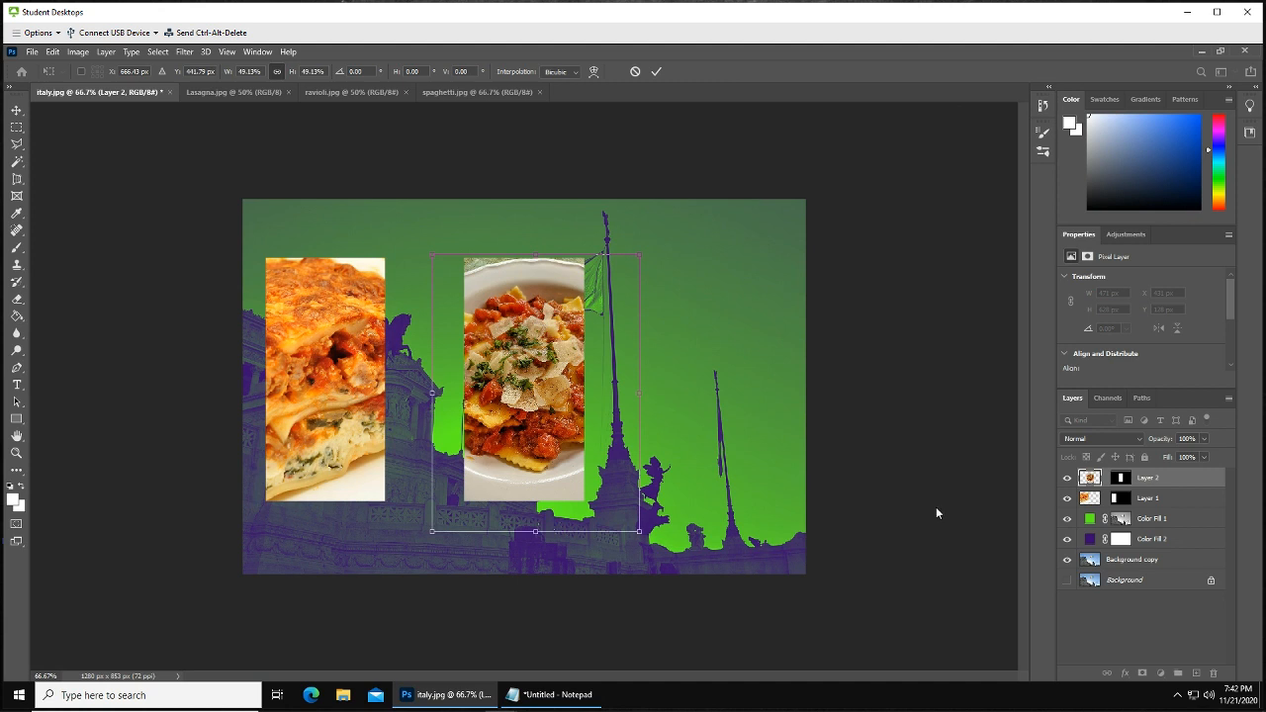
key("Return")
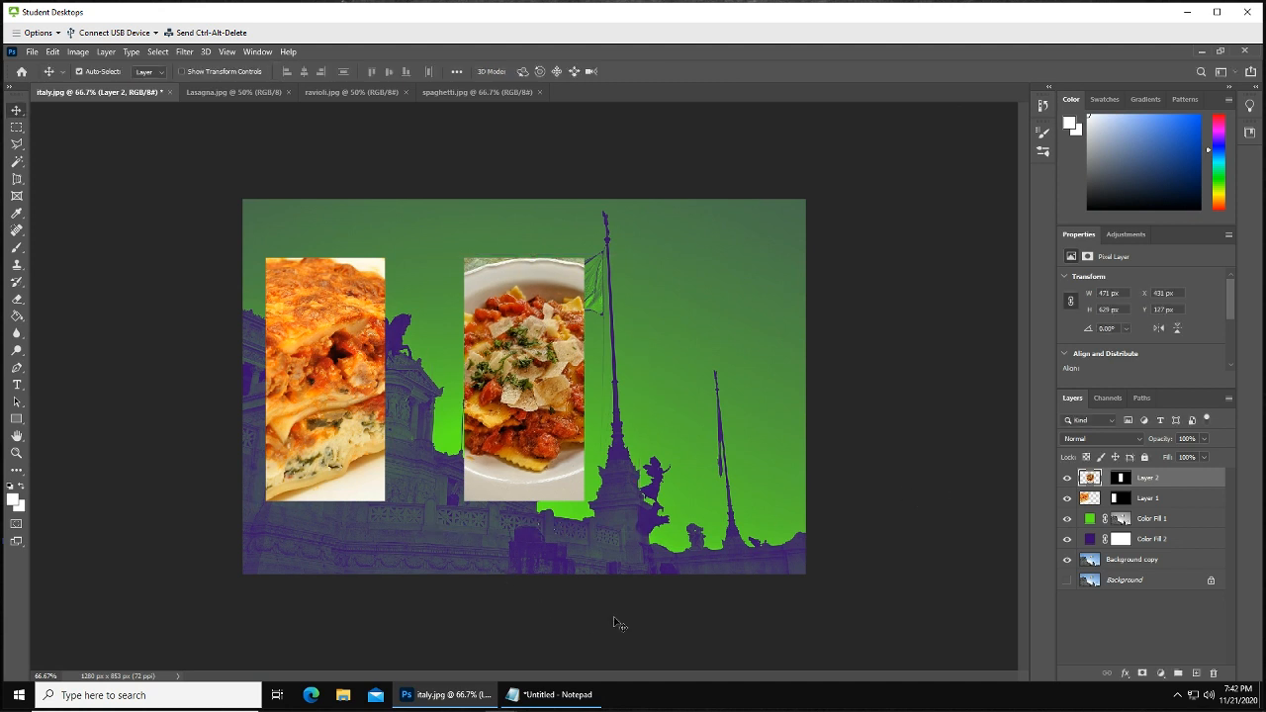
Load the ravioli layer's mask as a selection and move the rectangular selection to the right side of the image
left_click(1123, 479)
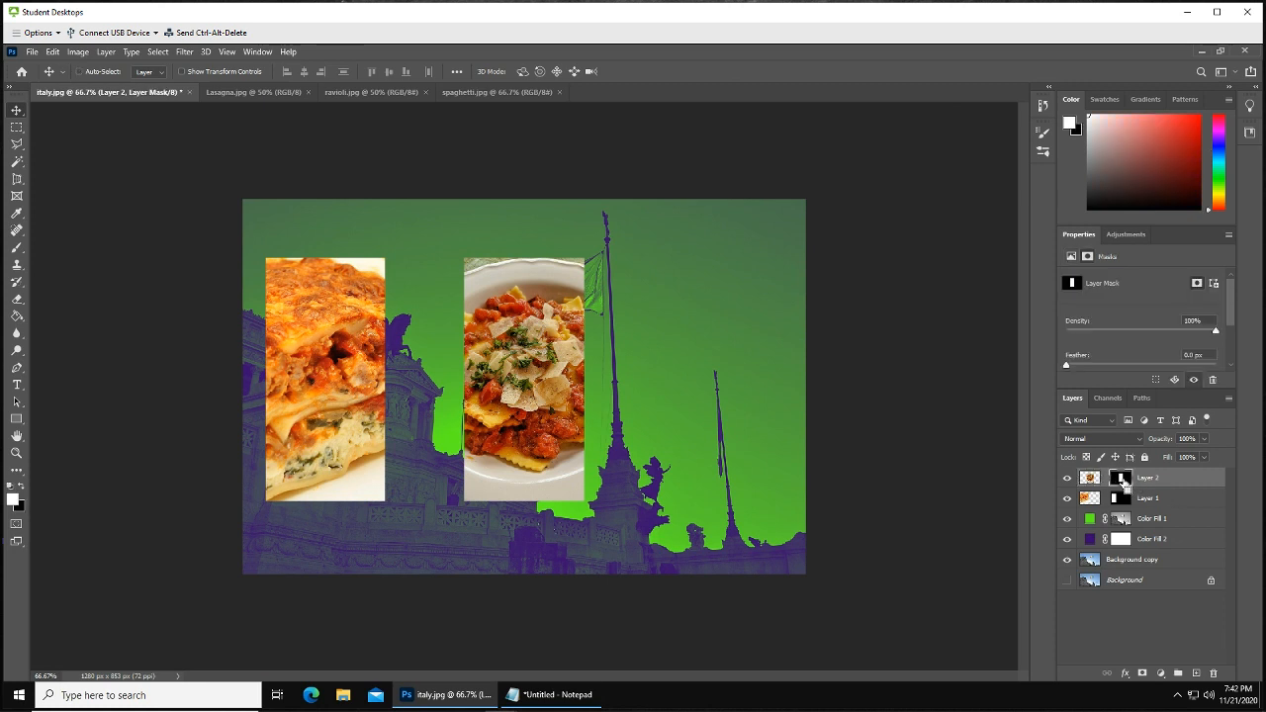
left_click(1123, 479, "ctrl")
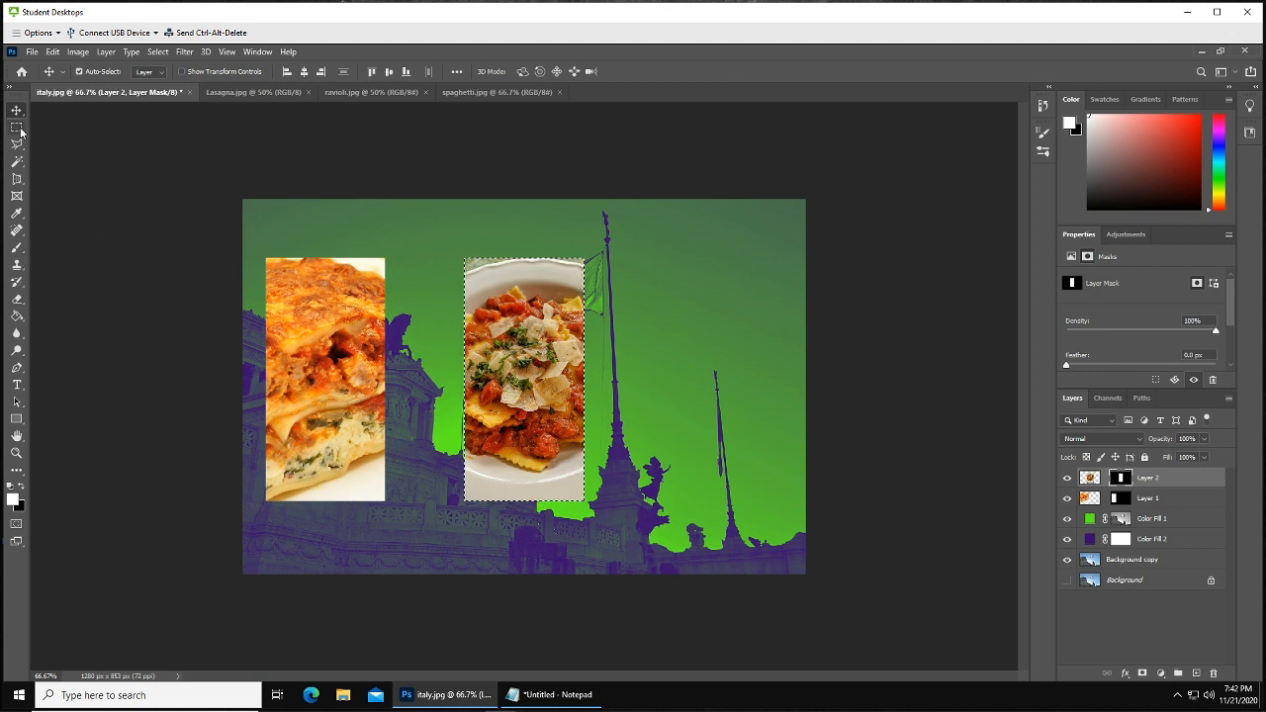
key("m")
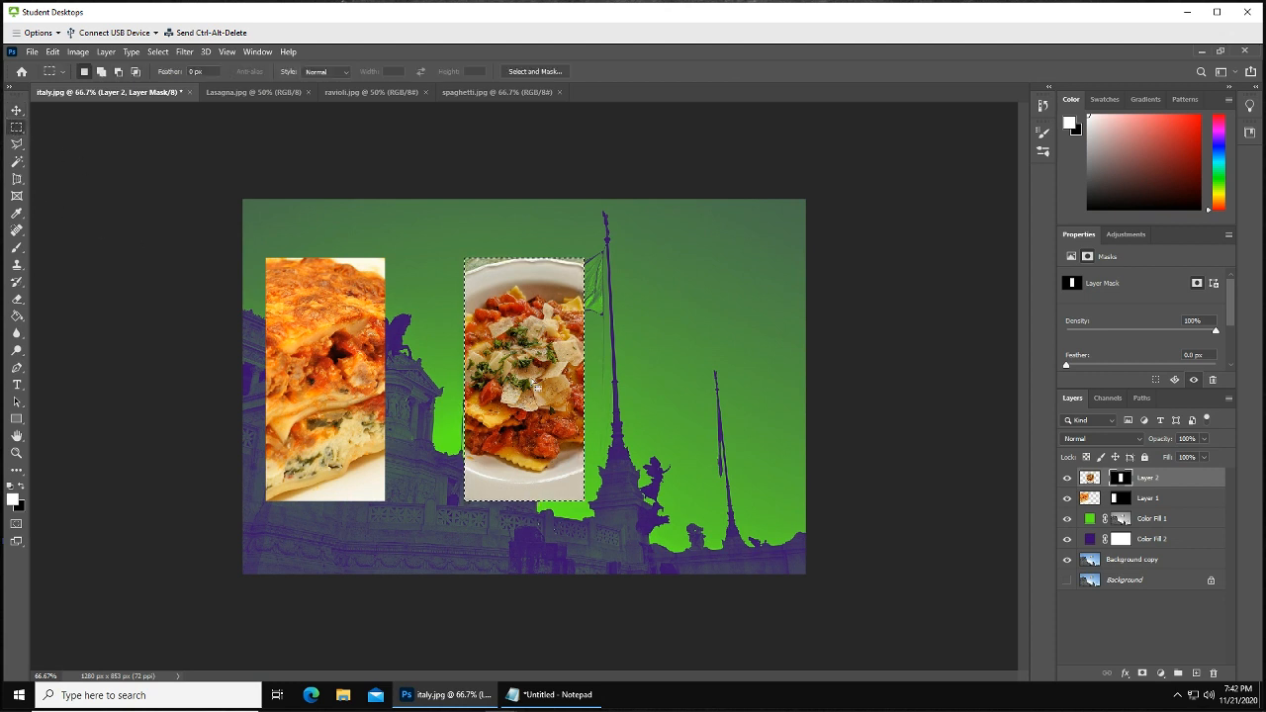
left_click_drag(535, 378, 710, 378)
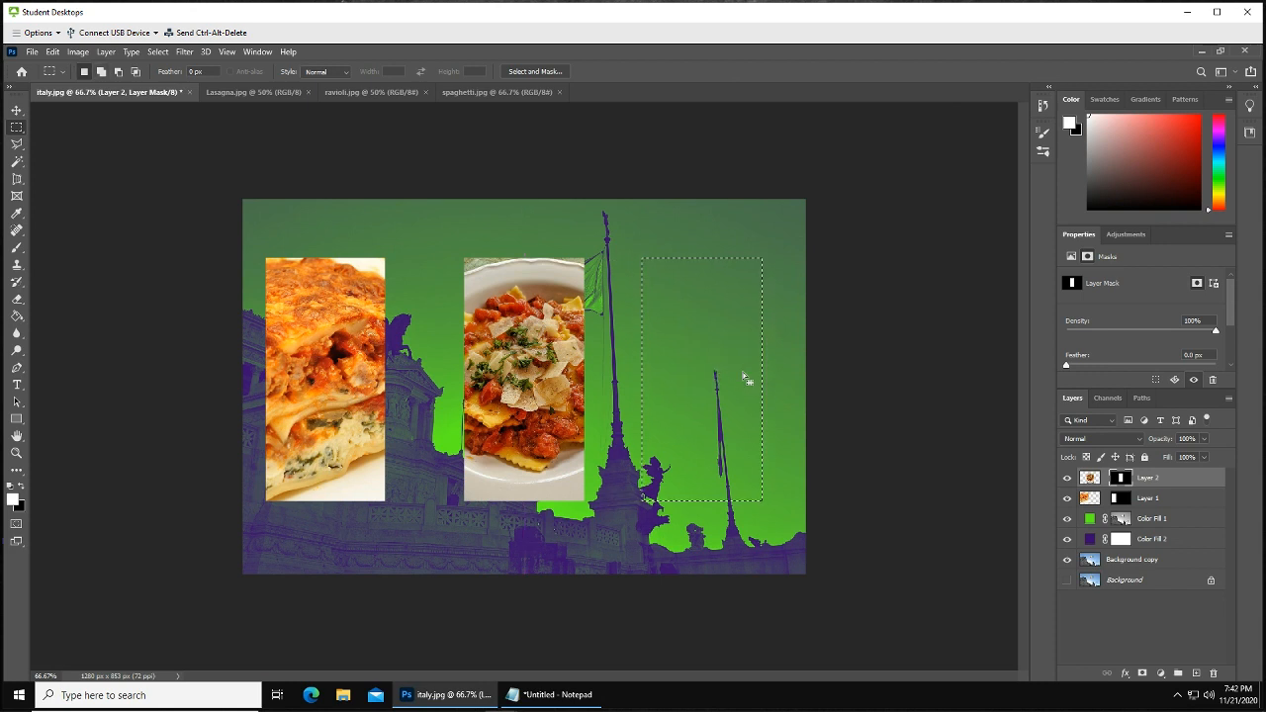
Bring the spaghetti photo into the italy image and add a layer mask to it from the selection
left_click(475, 91)
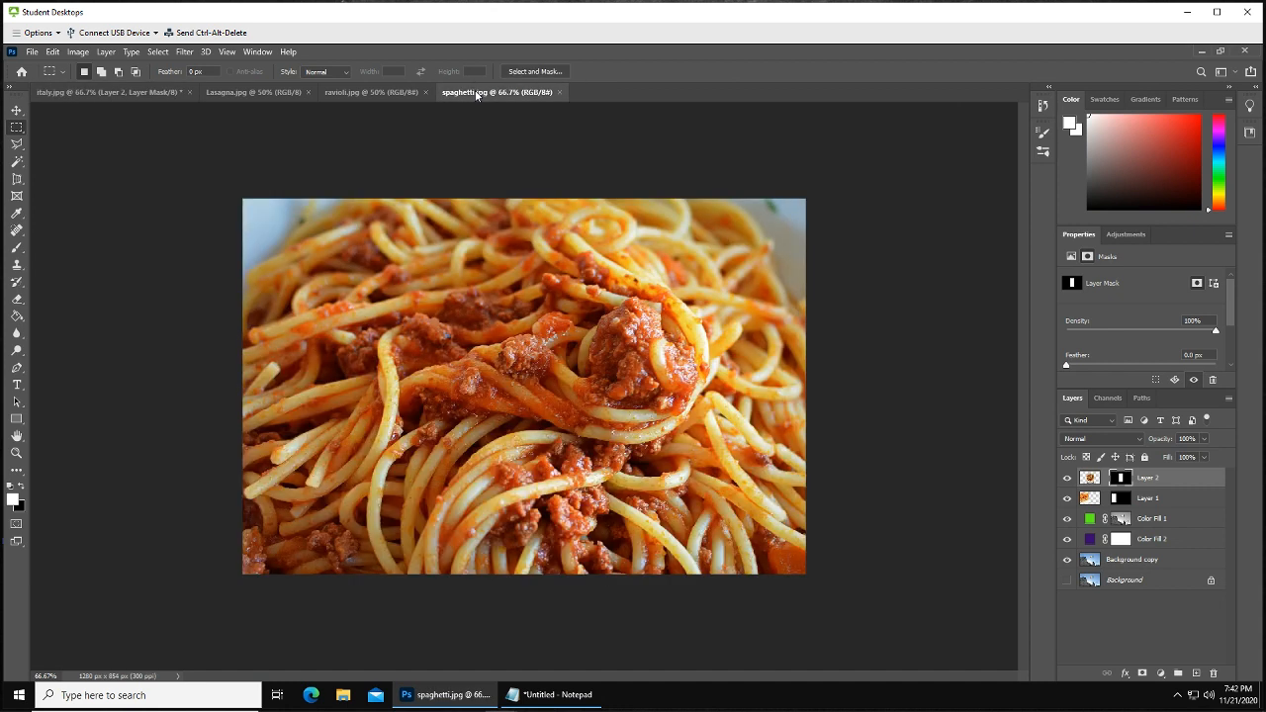
left_click(18, 110)
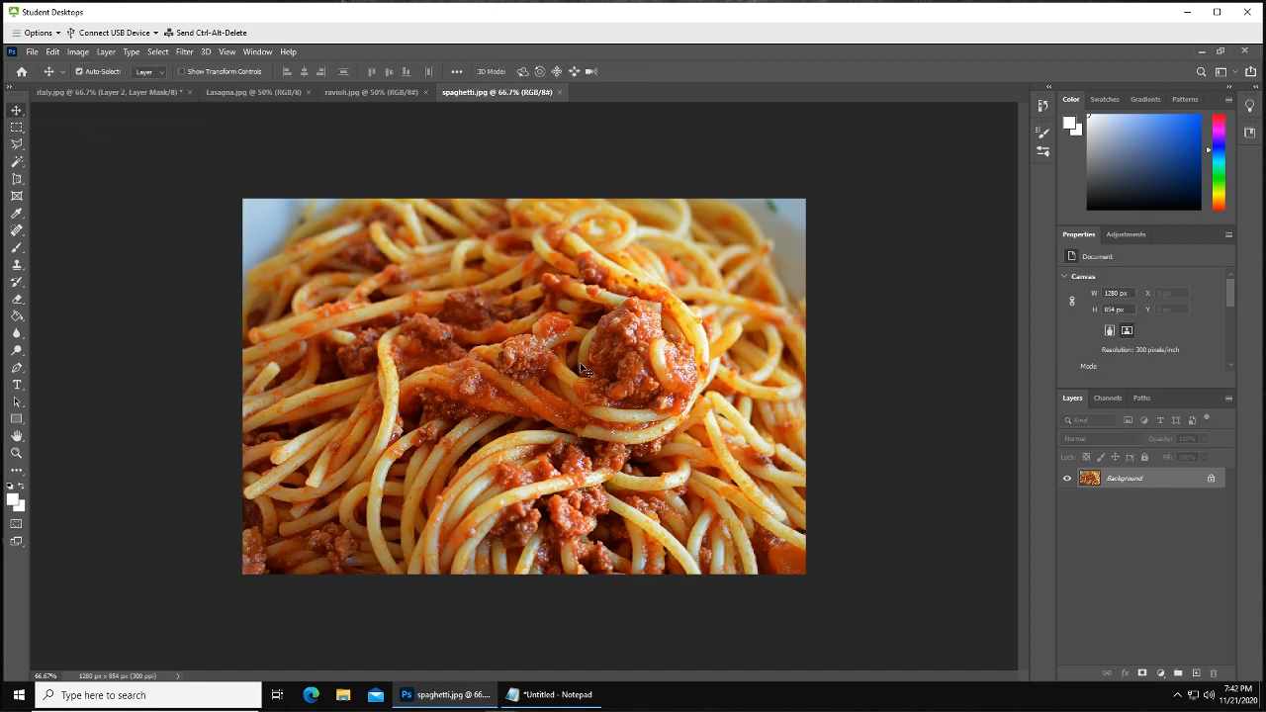
left_click_drag(582, 368, 677, 388)
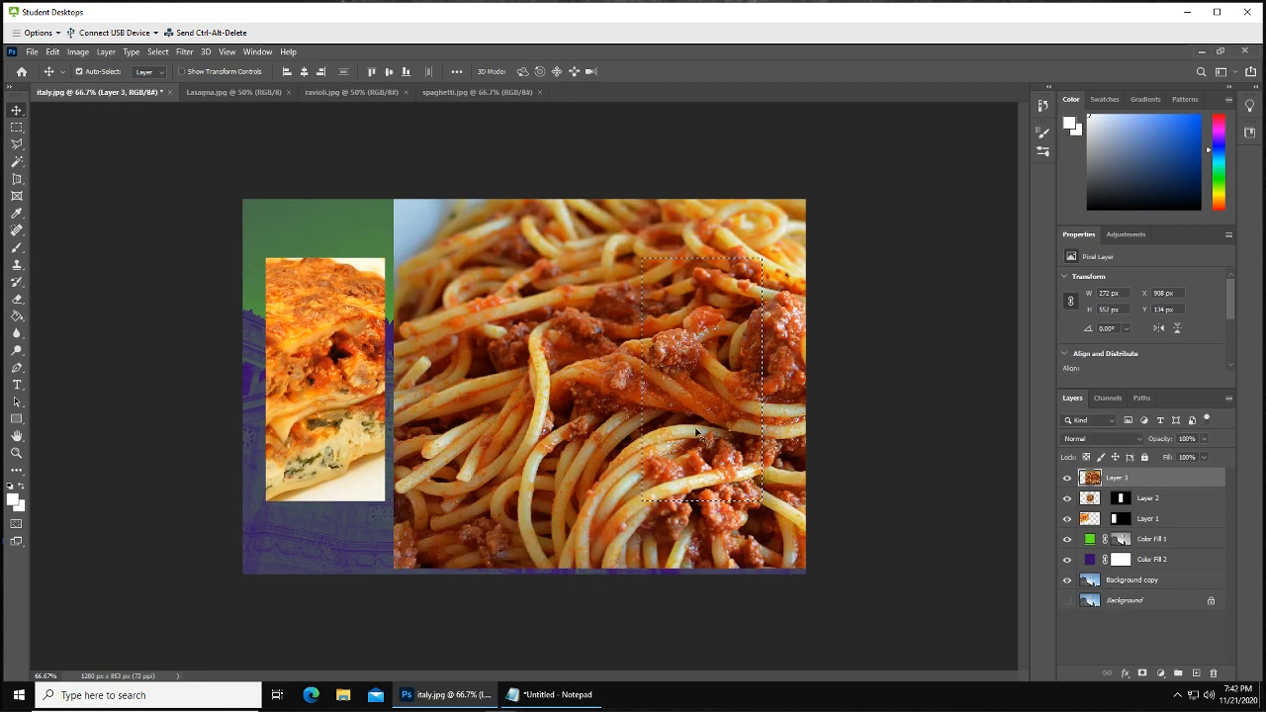
left_click(1142, 673)
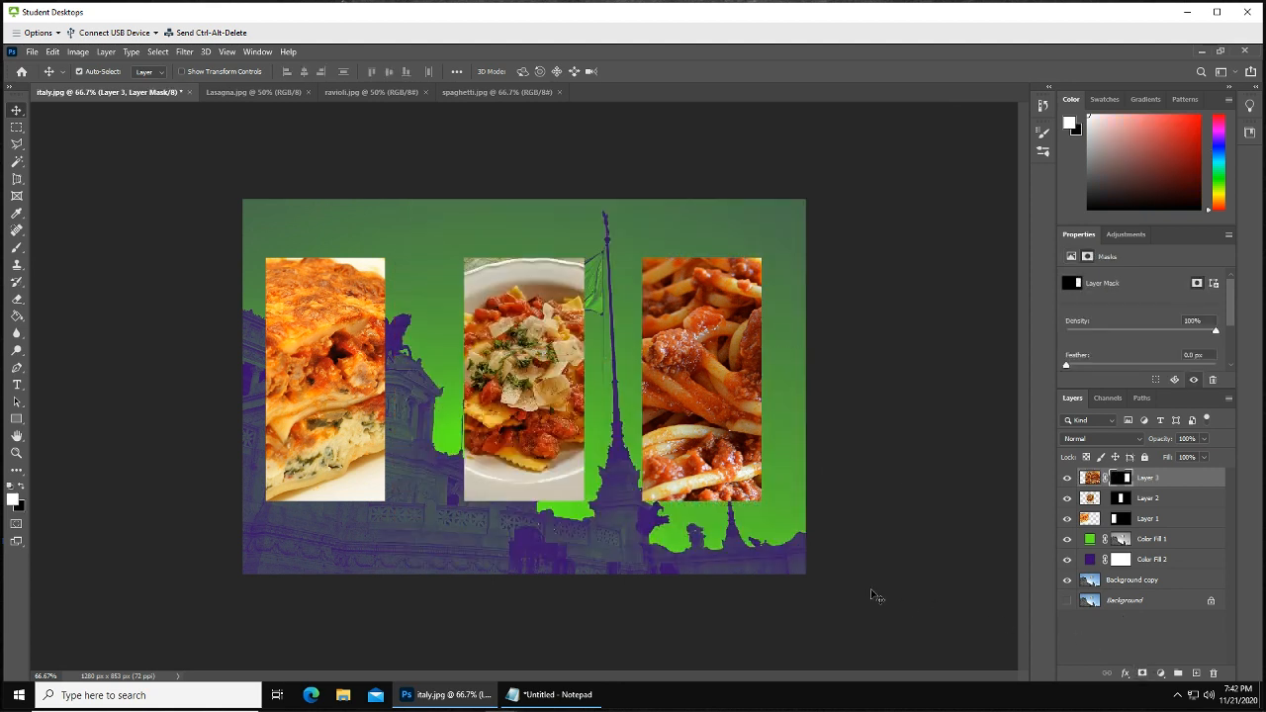
Unlink the spaghetti layer from its mask, then scale the photo to about 68% and position it inside the frame
left_click(1102, 479)
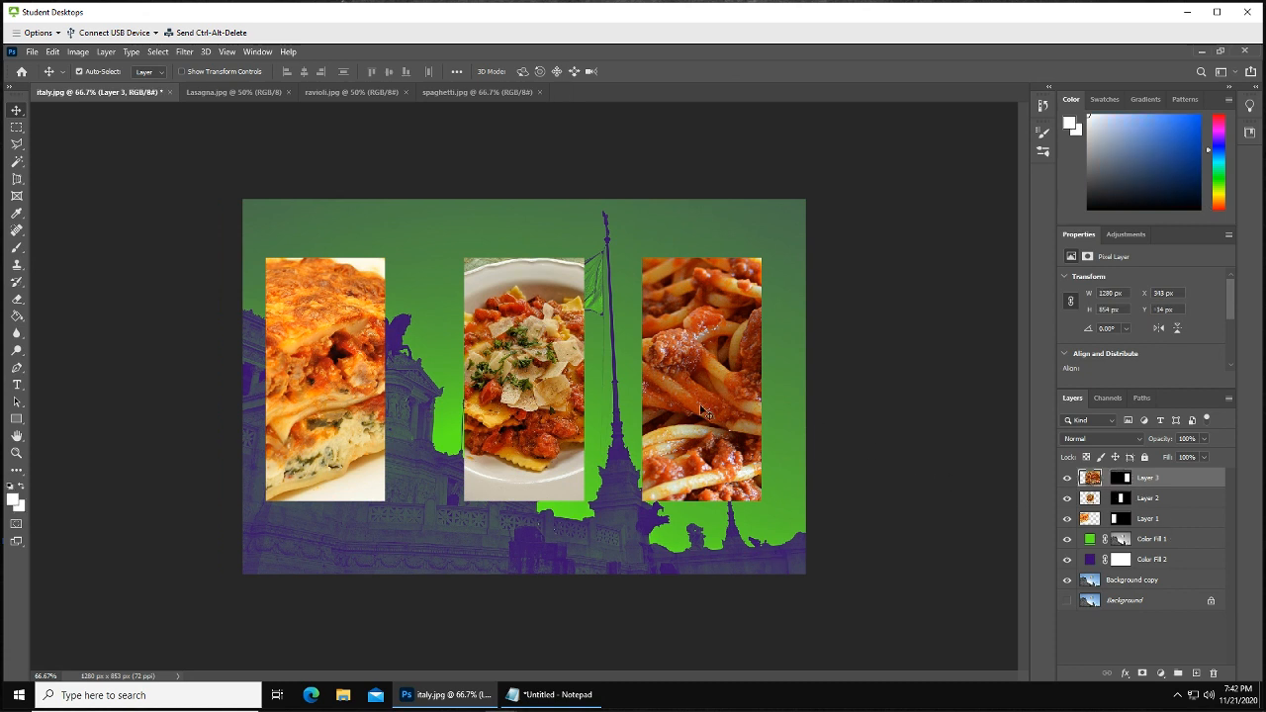
key("ctrl+t")
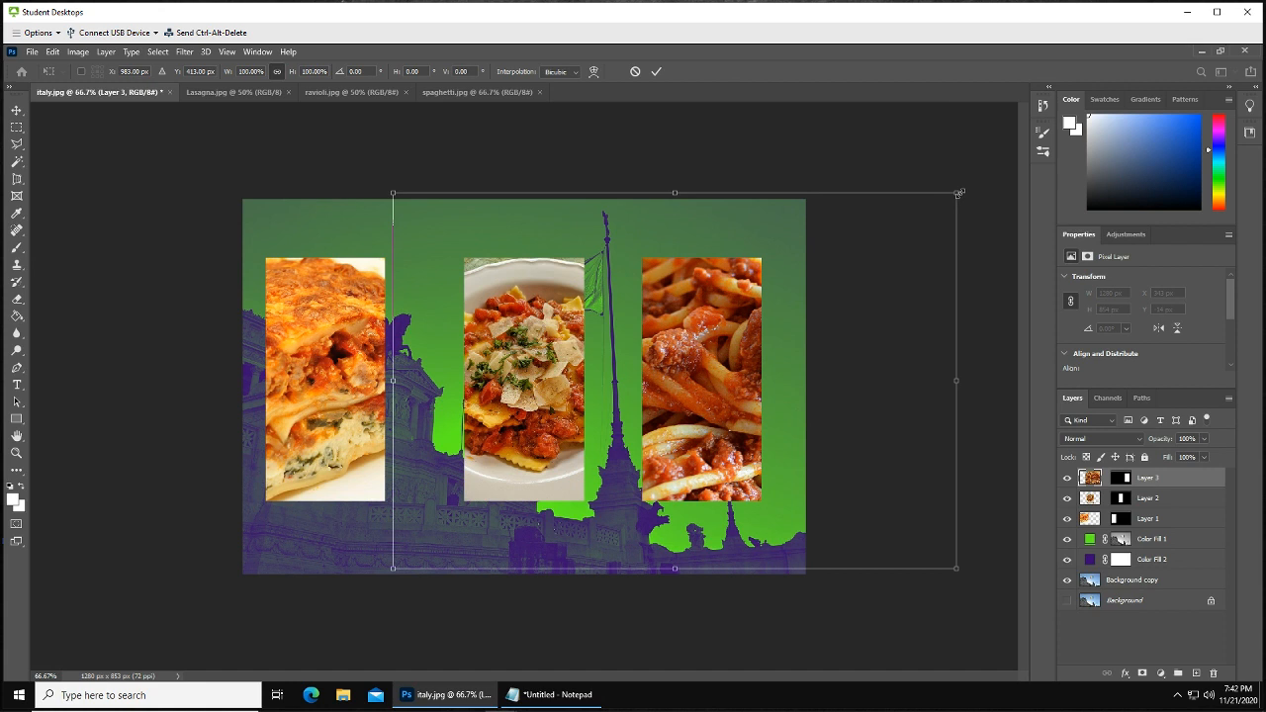
left_click_drag(956, 194, 744, 336)
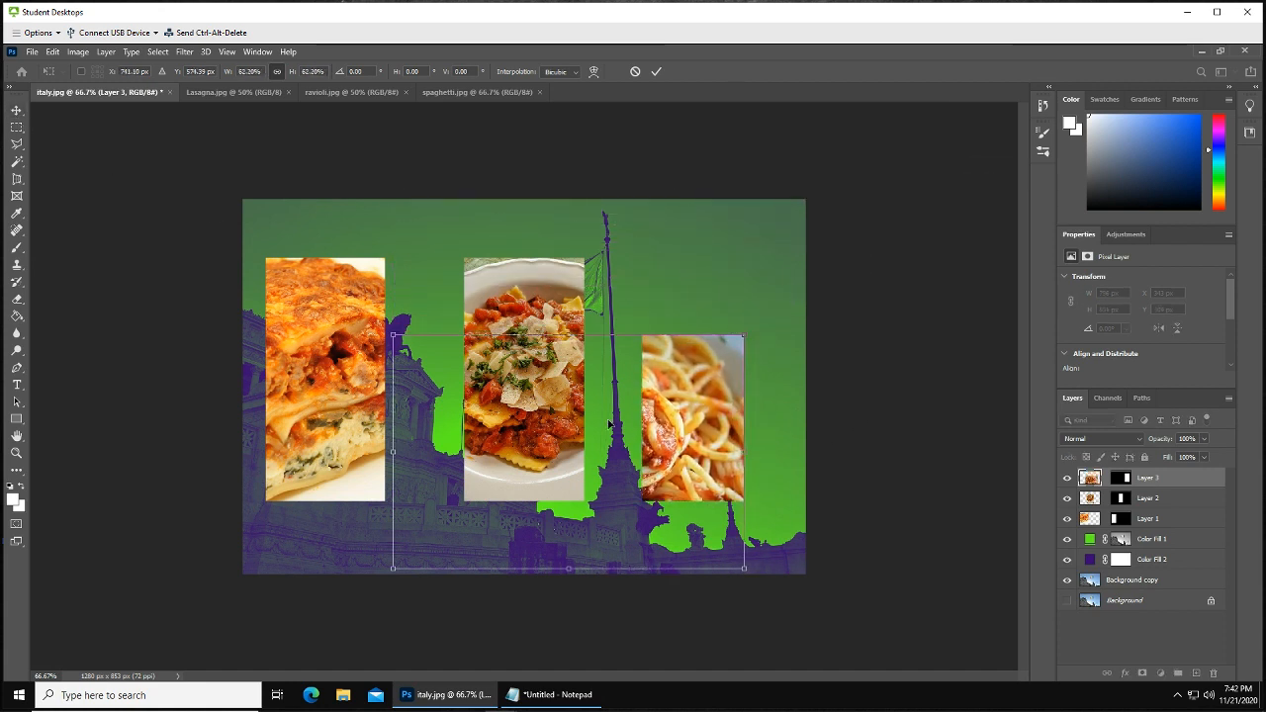
left_click_drag(615, 439, 745, 392)
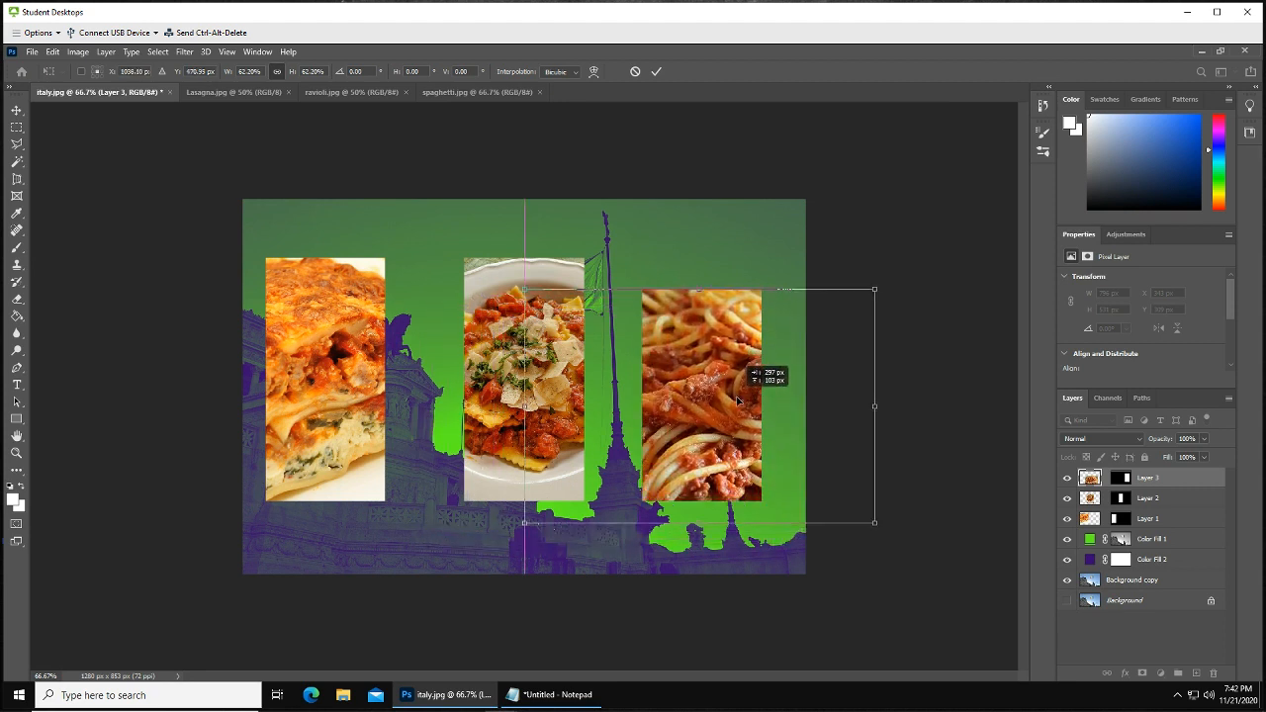
left_click_drag(875, 290, 822, 278)
left_click_drag(727, 390, 684, 374)
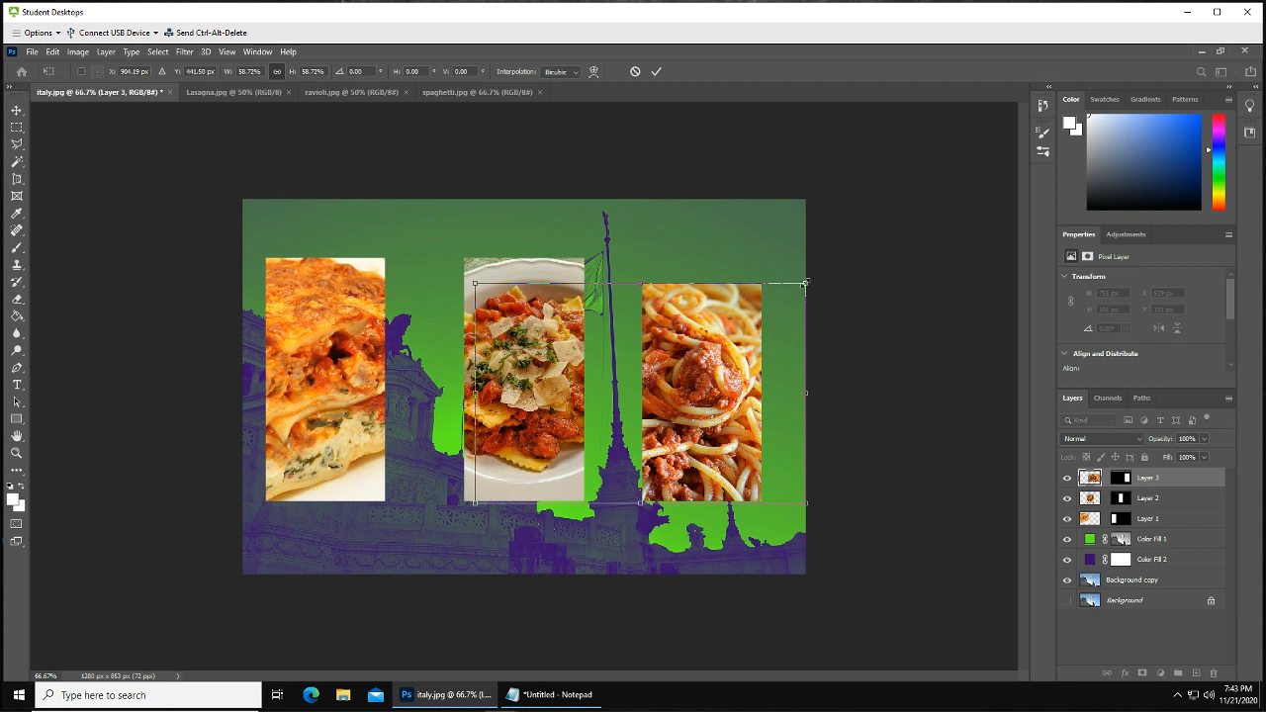
left_click_drag(805, 284, 842, 242)
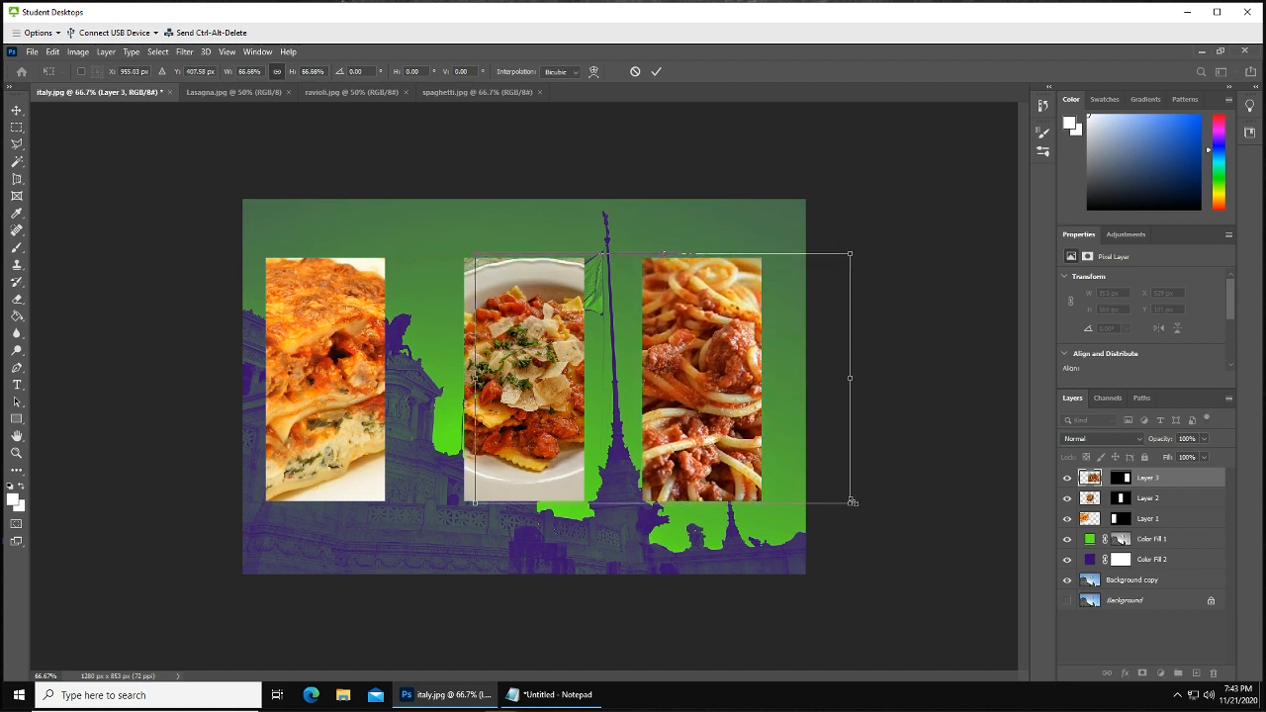
left_click_drag(848, 501, 856, 509)
left_click_drag(714, 450, 683, 447)
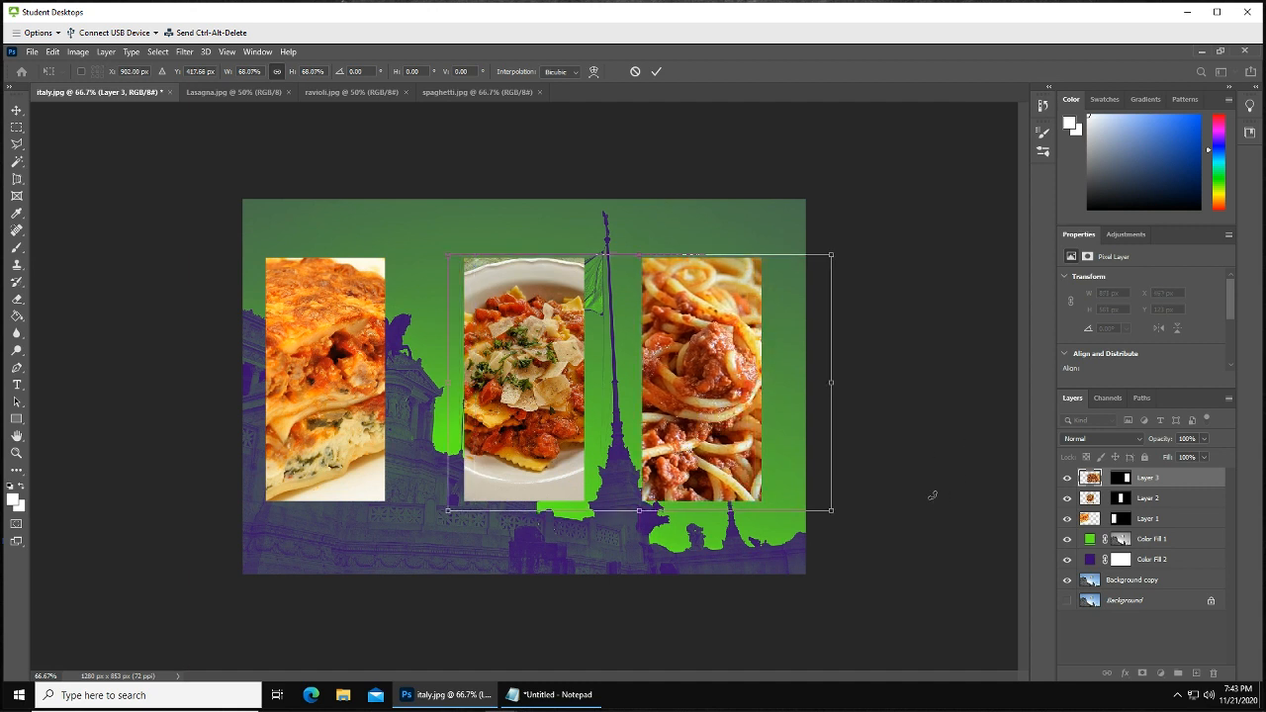
left_click(15, 110)
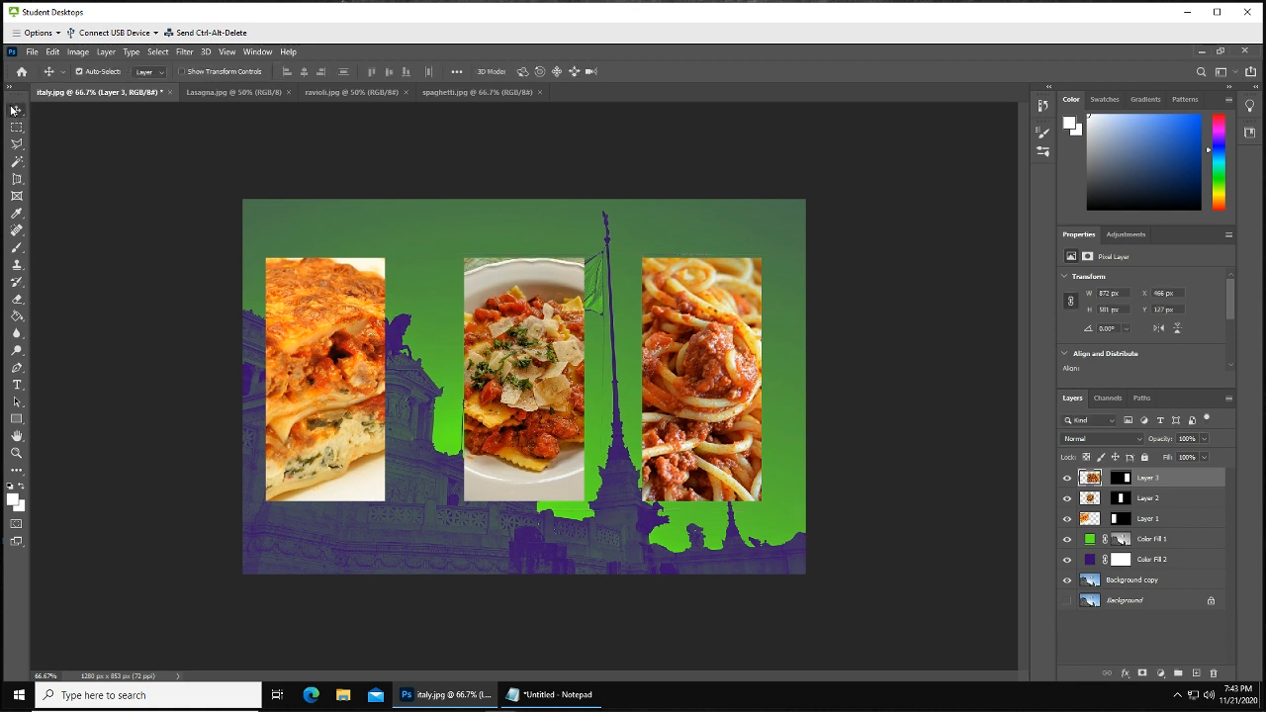